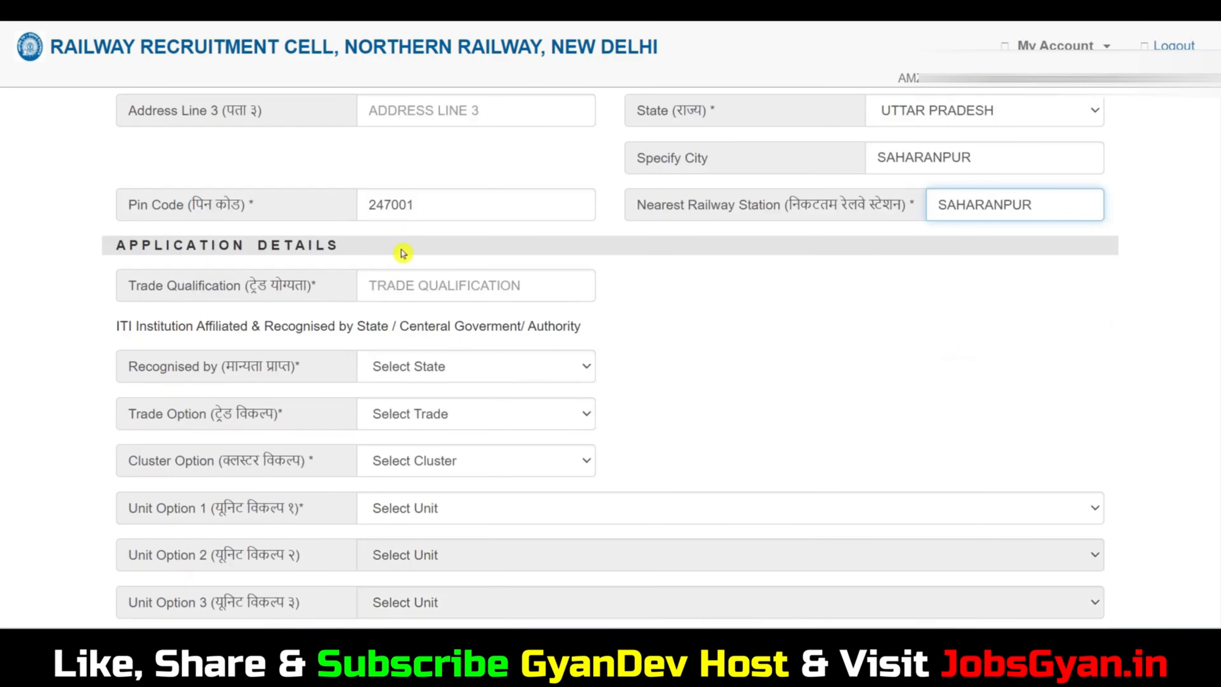
Step: Enter ITI as the trade qualification and set the recognising authority to UTTAR PRADESH - NCVT
click(446, 281)
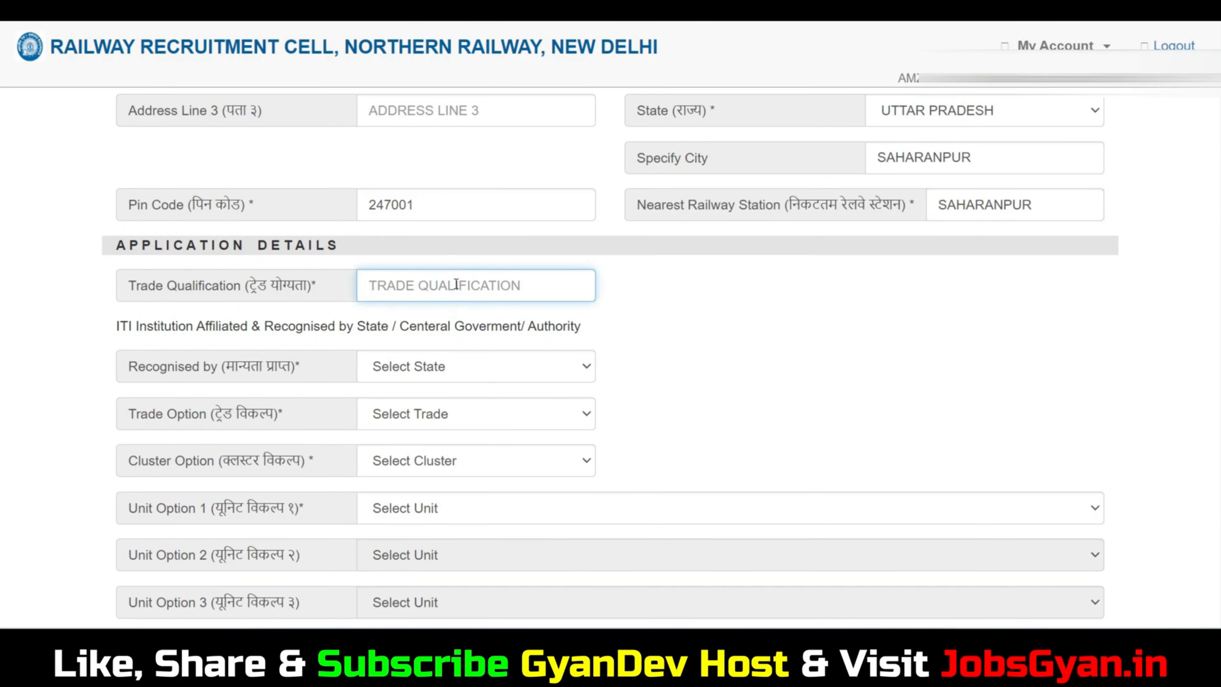
text(ITI)
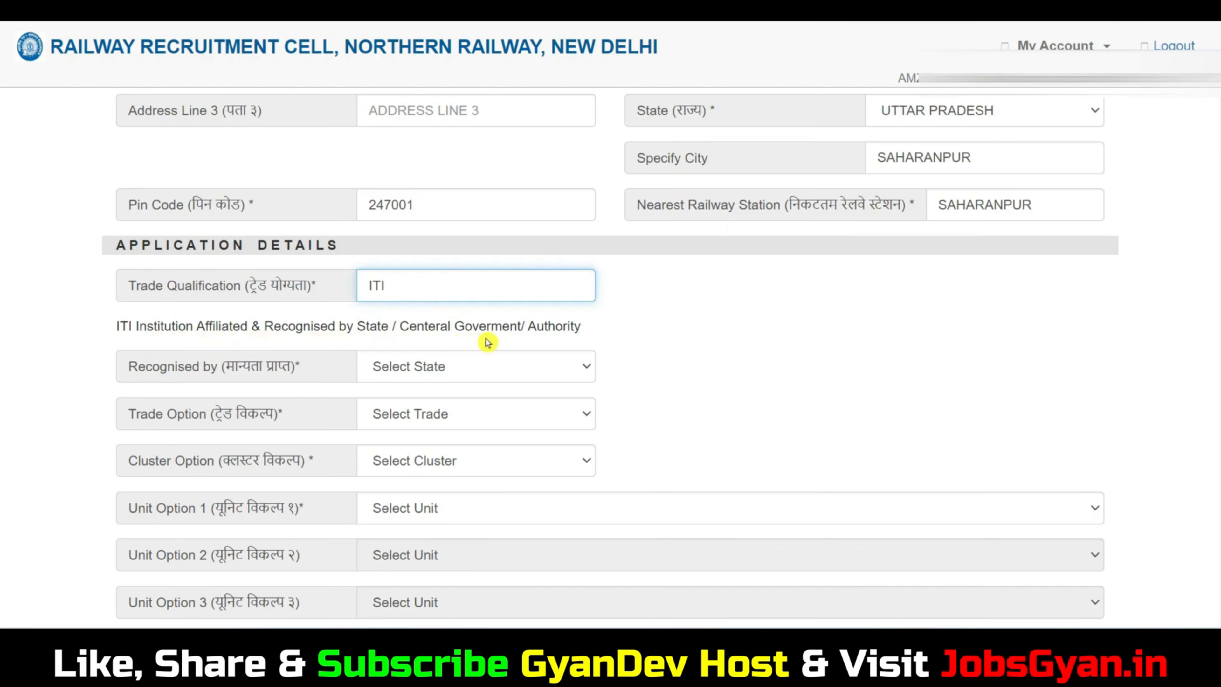
click(369, 328)
drag(526, 327, 577, 328)
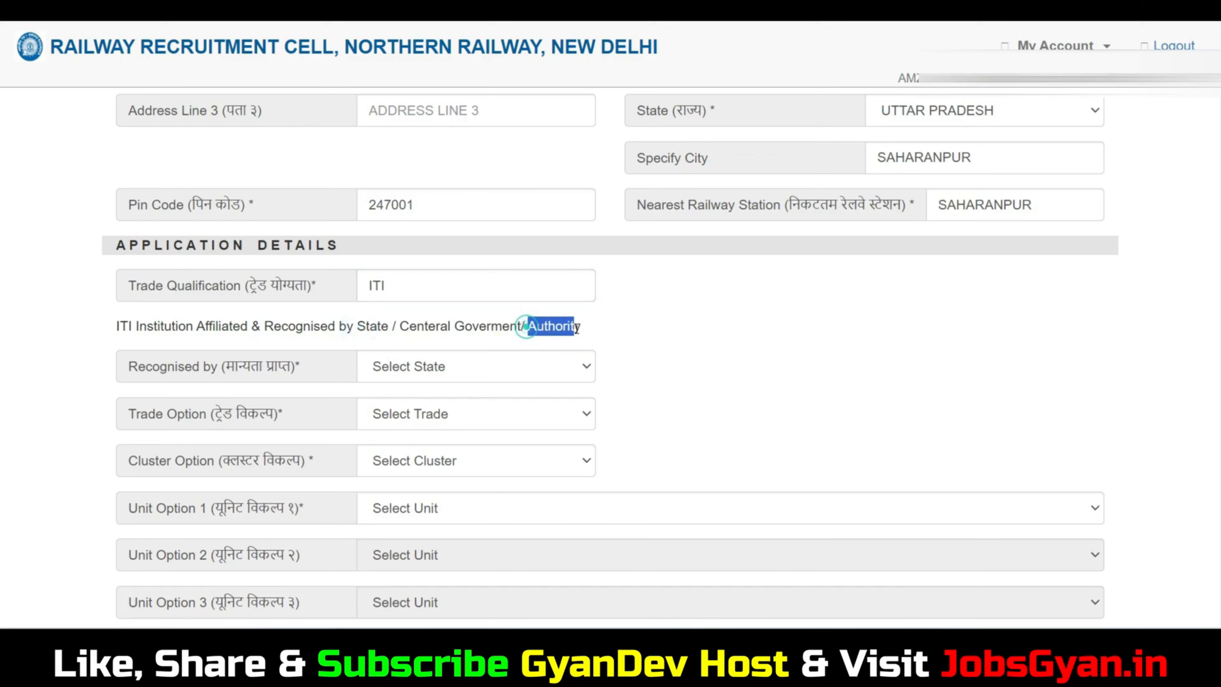
click(459, 368)
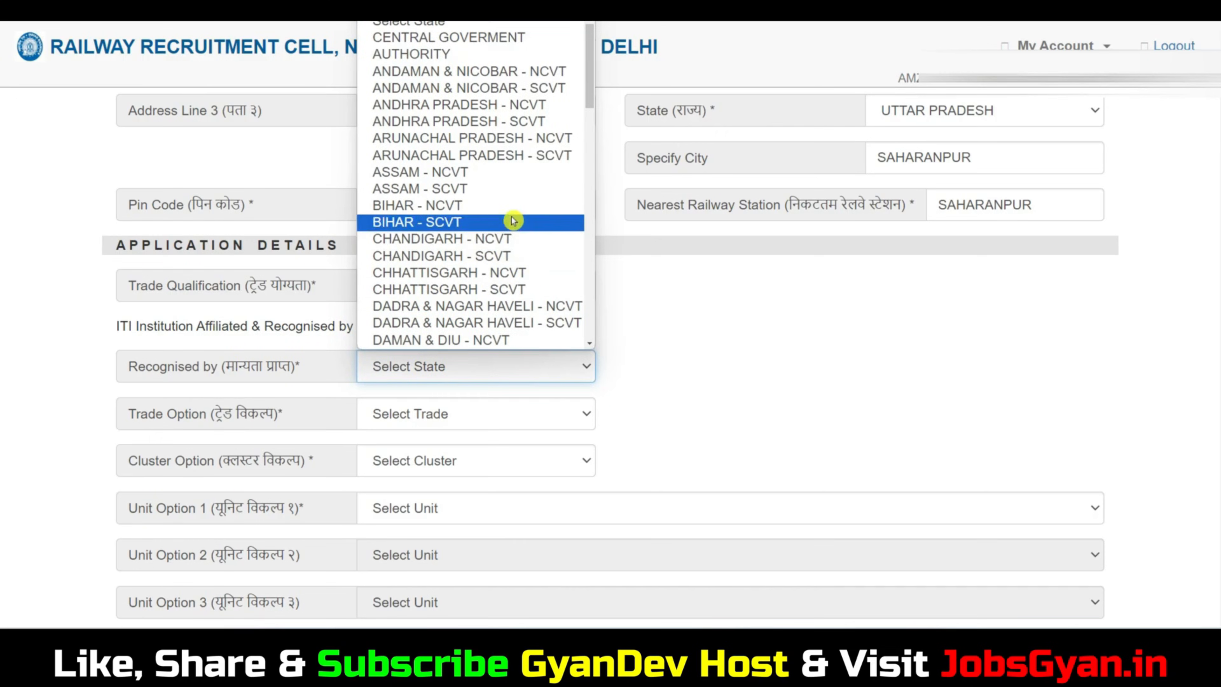
scroll(508, 217, down, 10)
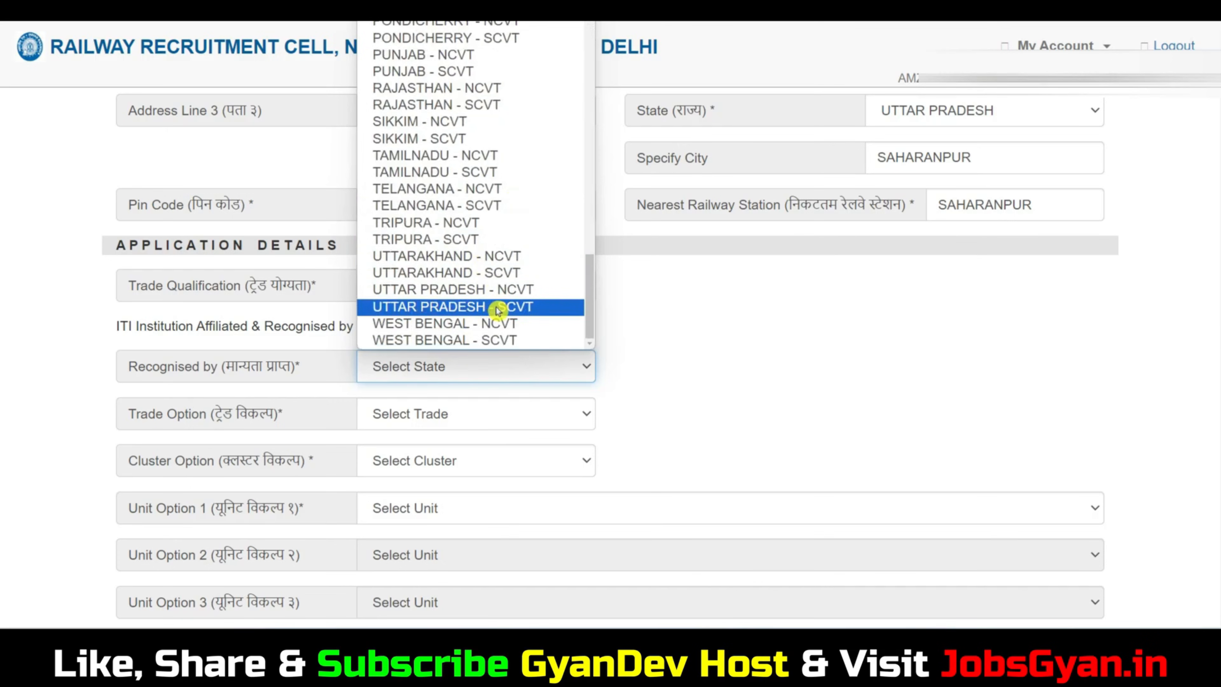
click(492, 292)
Step: Choose FITTER as the trade option and DELHI as the cluster option
click(490, 415)
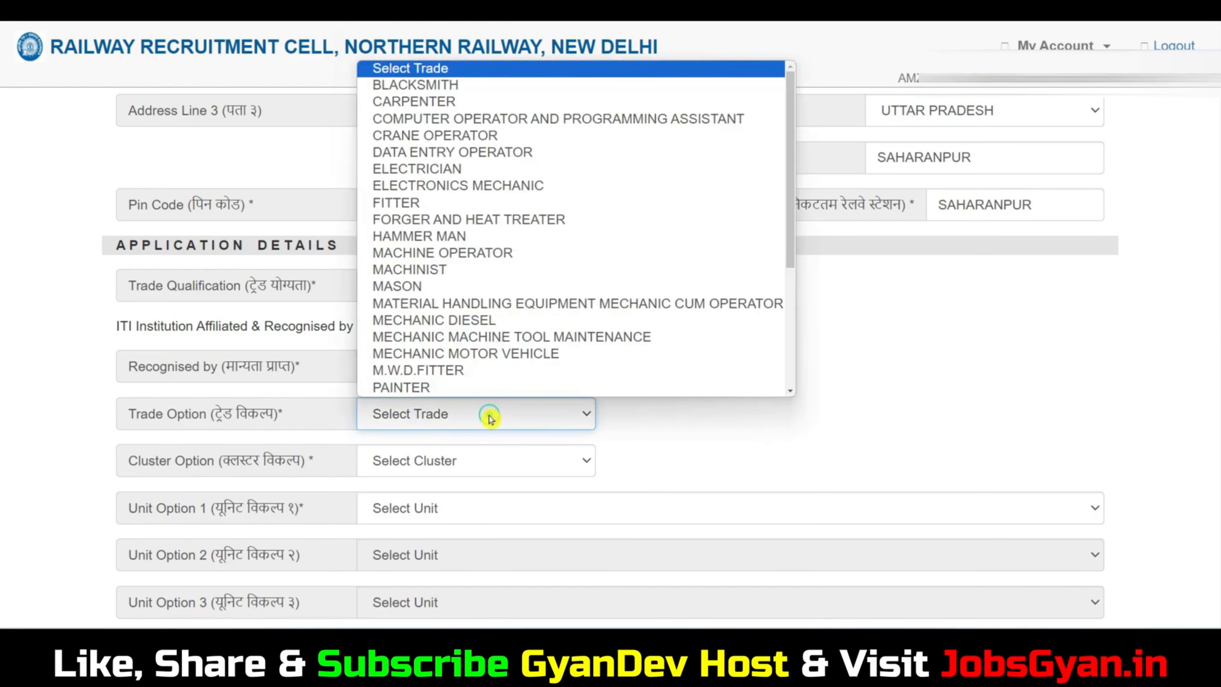
click(392, 202)
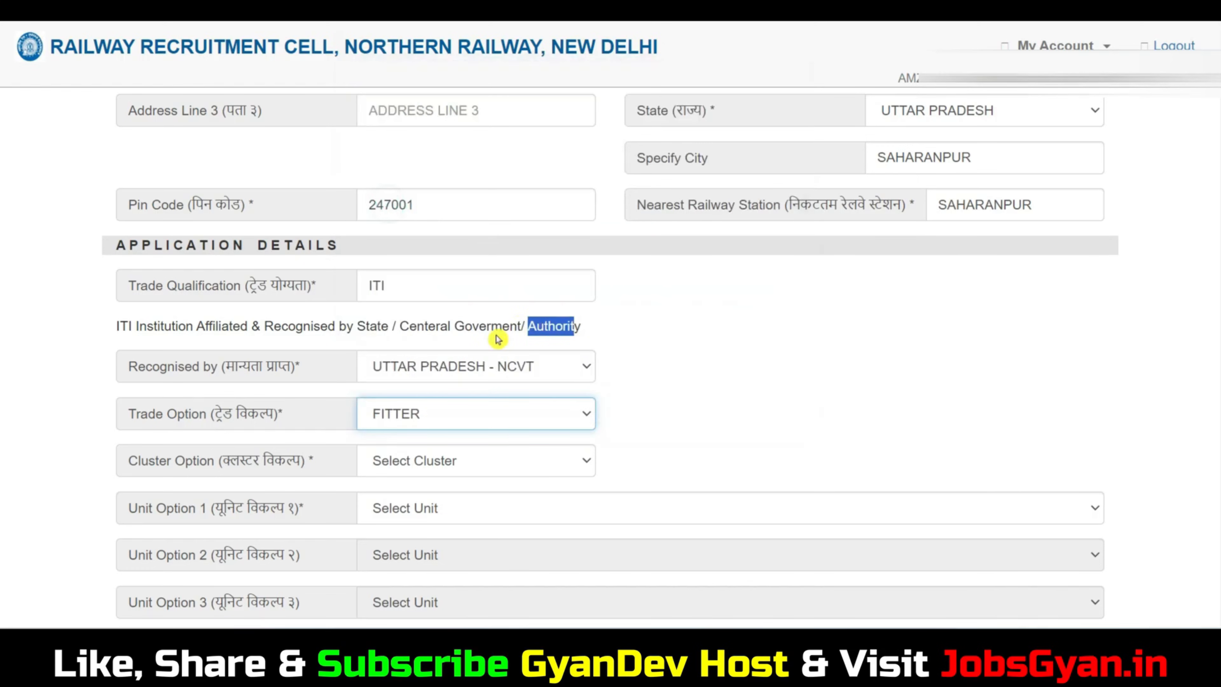
click(440, 462)
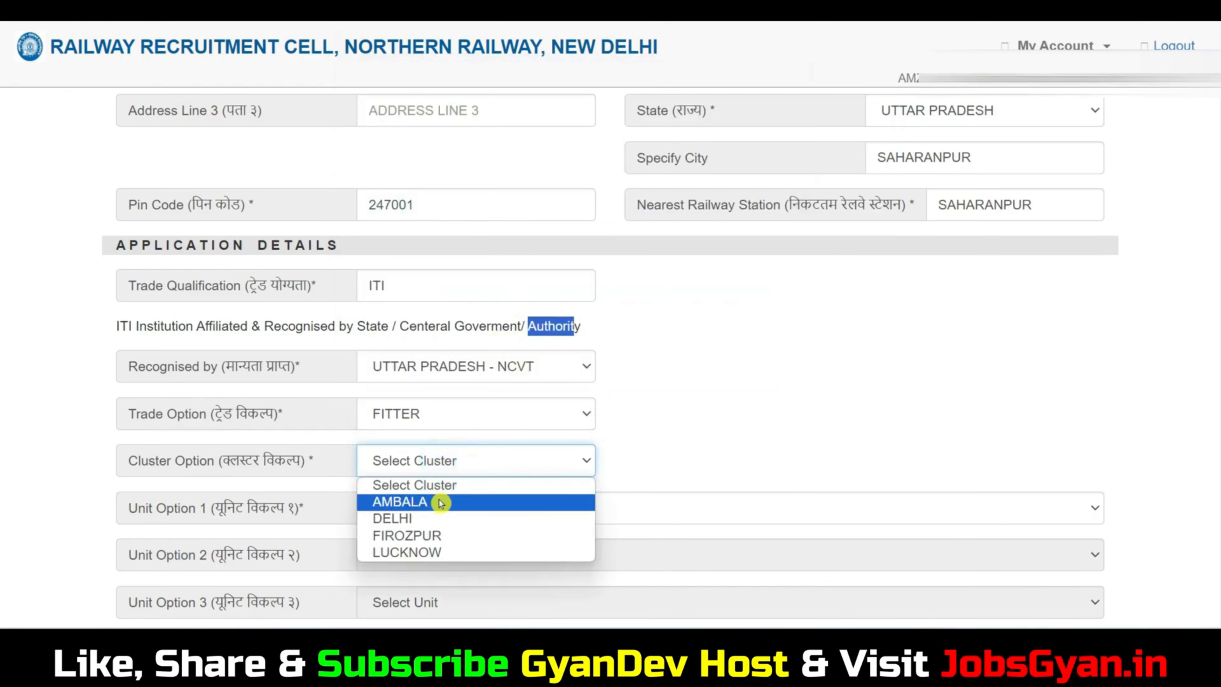
click(433, 520)
Step: Set unit options 1 to 3 to C AND W (ELEC.) W/SHOP/NEW DELHI, C AND W NZM and EMU CAR SHED/GZB
click(455, 510)
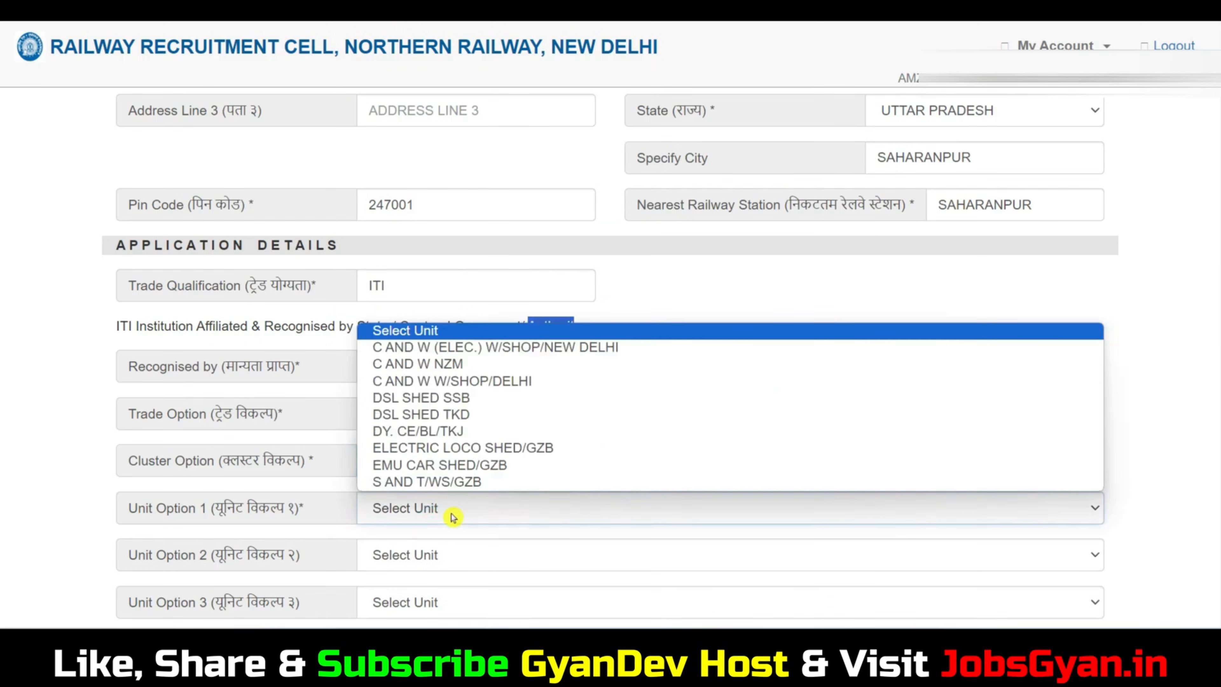
click(436, 347)
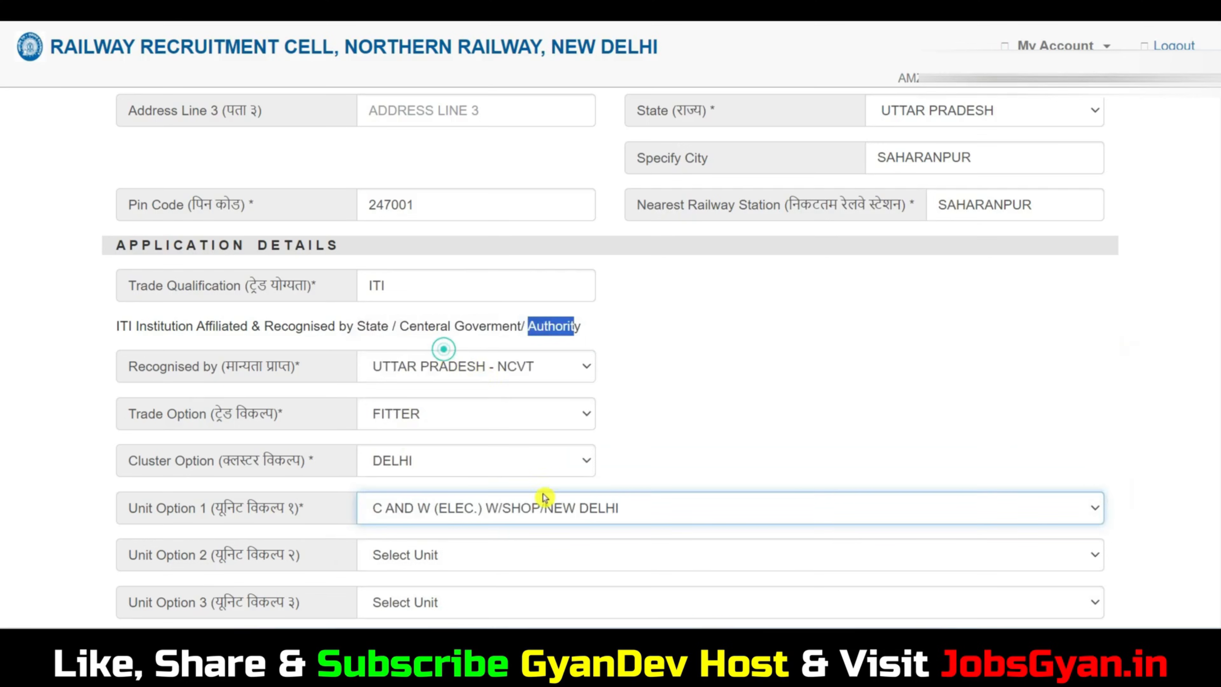
scroll(538, 505, down, 3)
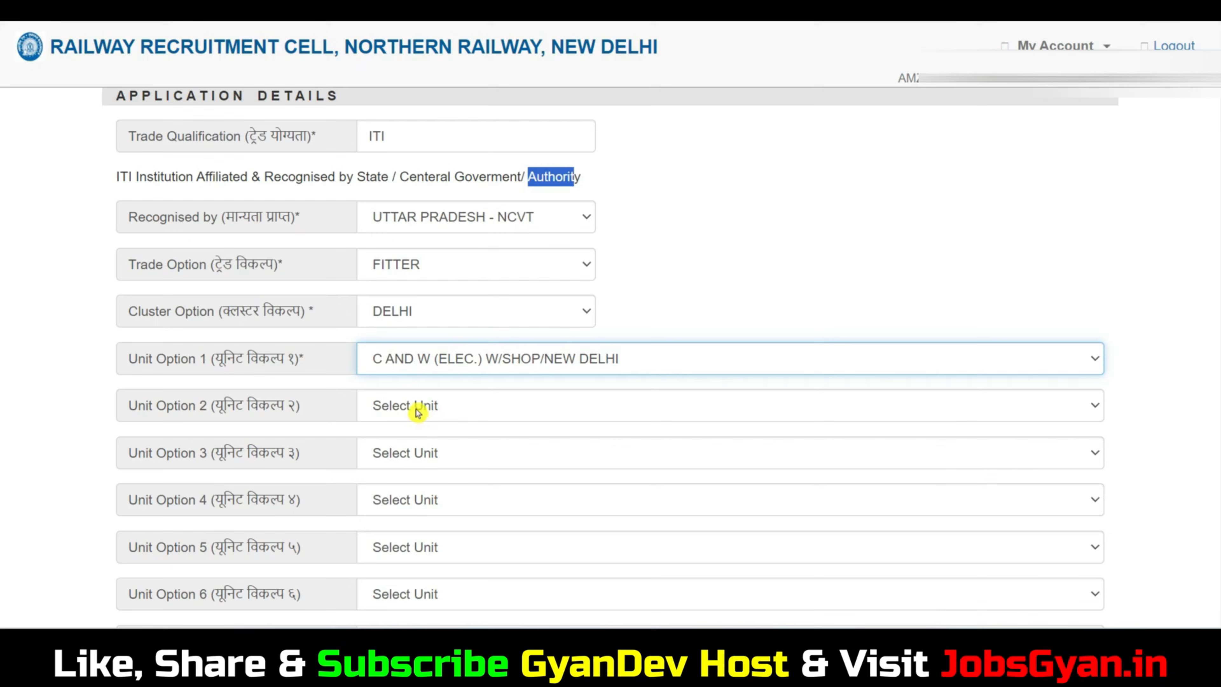
click(417, 412)
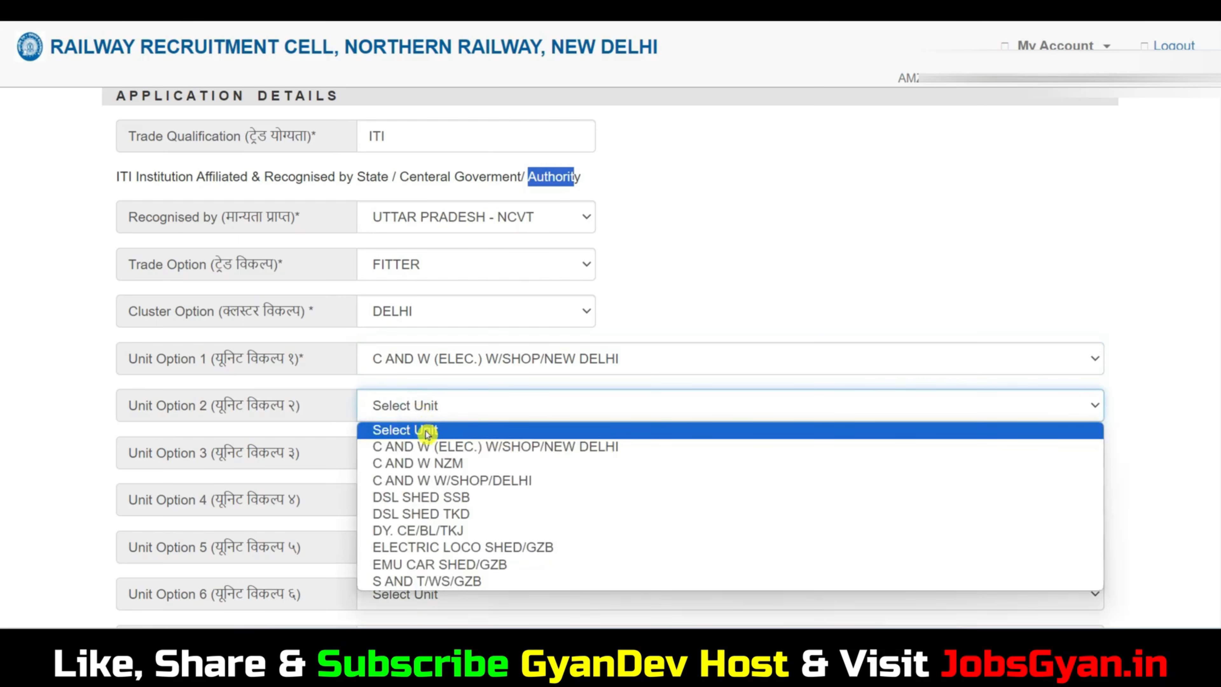
click(438, 464)
click(438, 453)
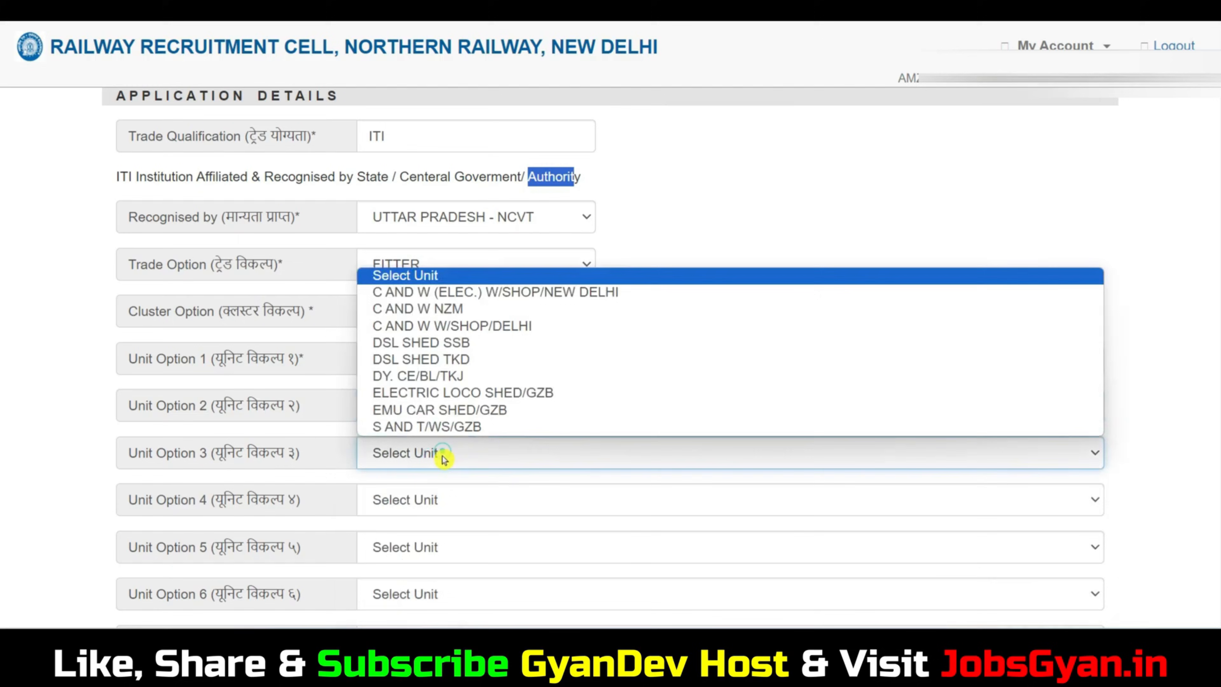
click(408, 408)
Step: Set unit options 4 to 6 to DSL SHED TKD, C AND W W/SHOP/DELHI and C AND W NZM
click(427, 502)
click(409, 405)
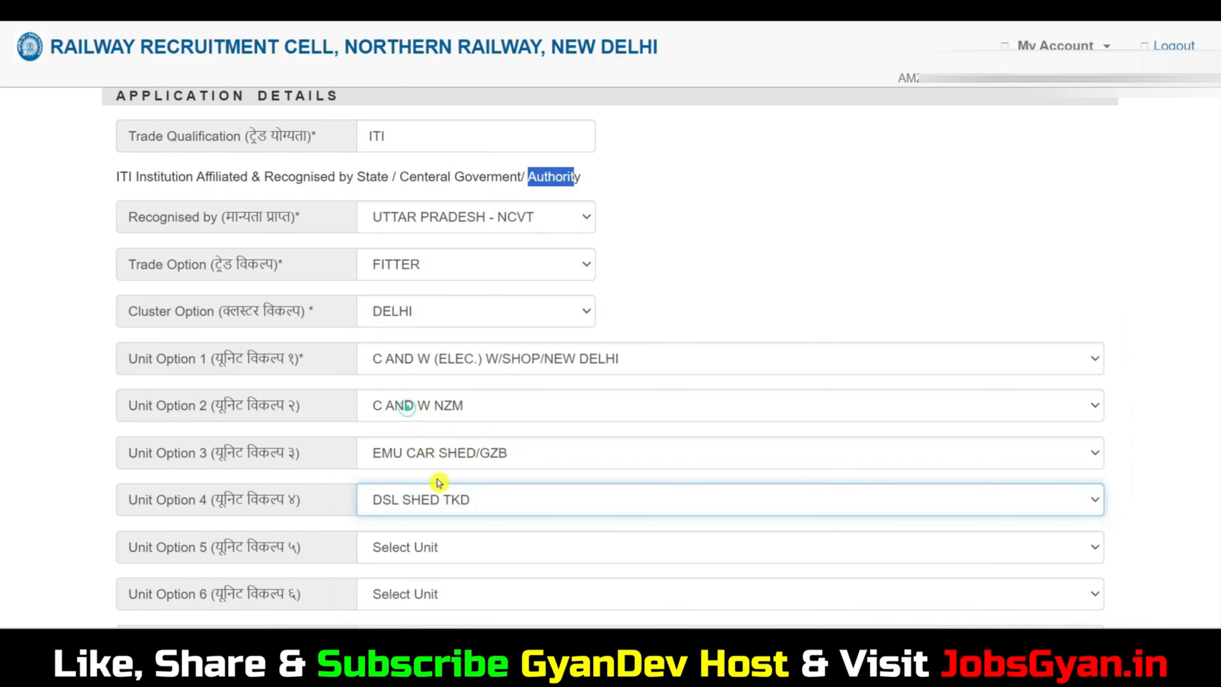
click(430, 549)
click(418, 421)
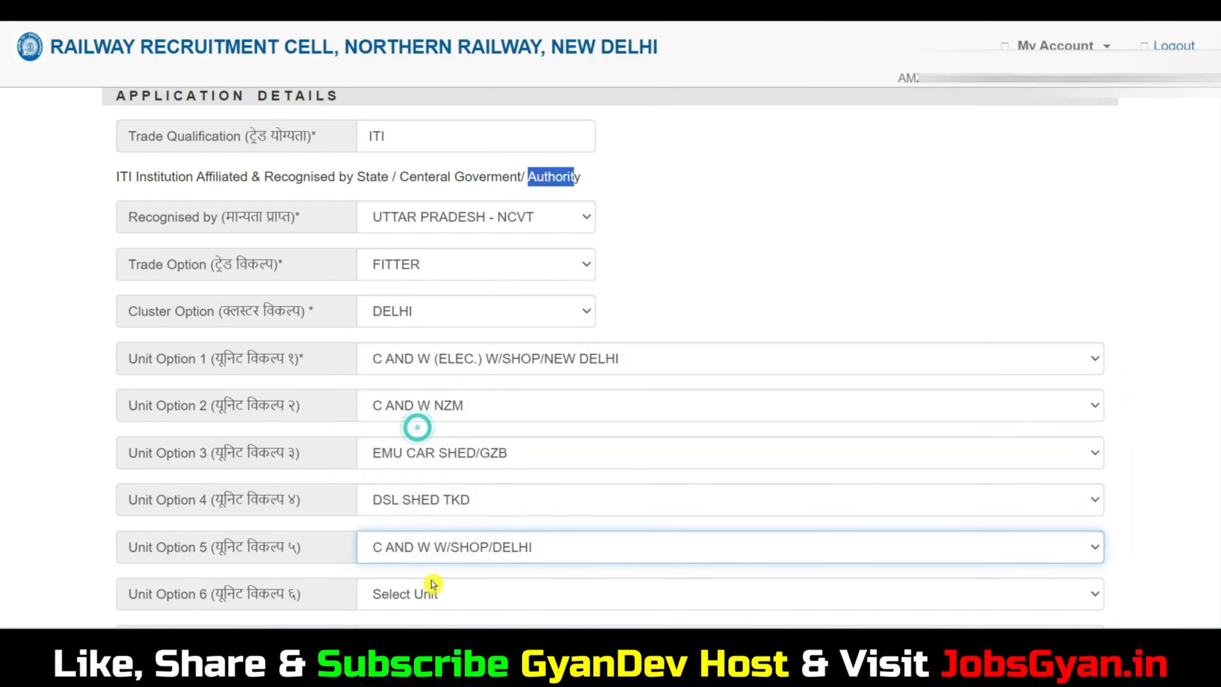
click(430, 594)
click(423, 451)
Step: Choose U.P. BOARD OF HIGH SCHOOL & INTERMEDIATE EDUCATION as the Xth board and enter 2018 as its year of passing
scroll(505, 472, down, 9)
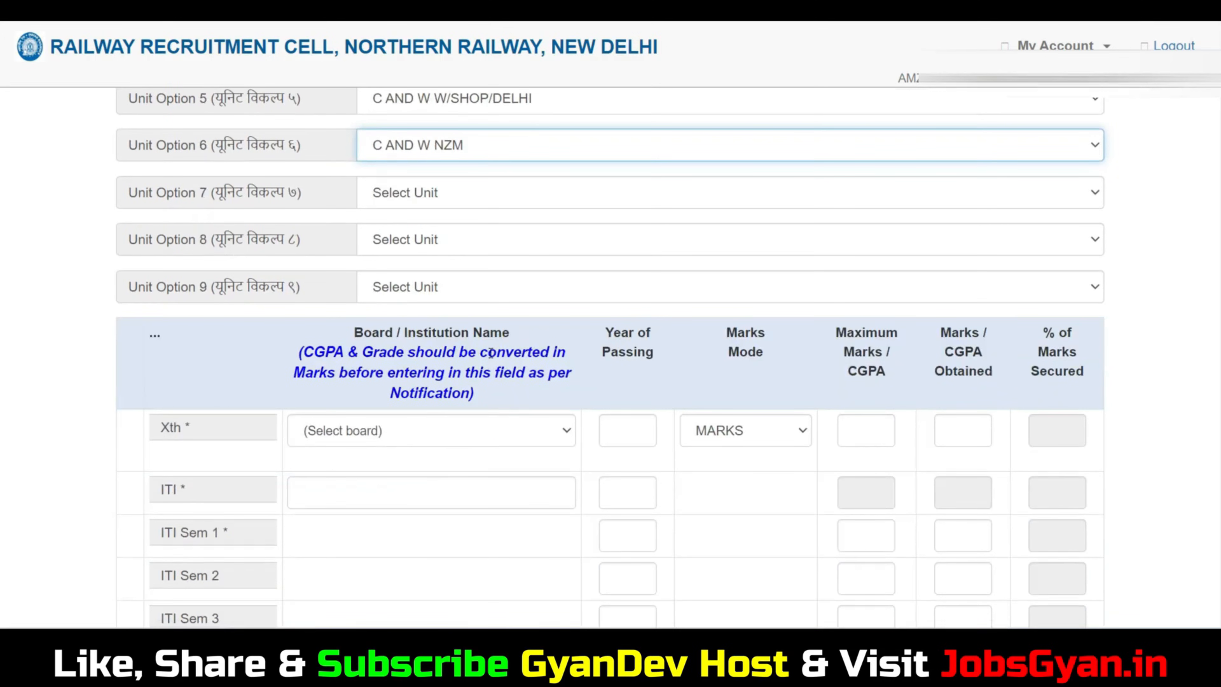
scroll(490, 354, down, 3)
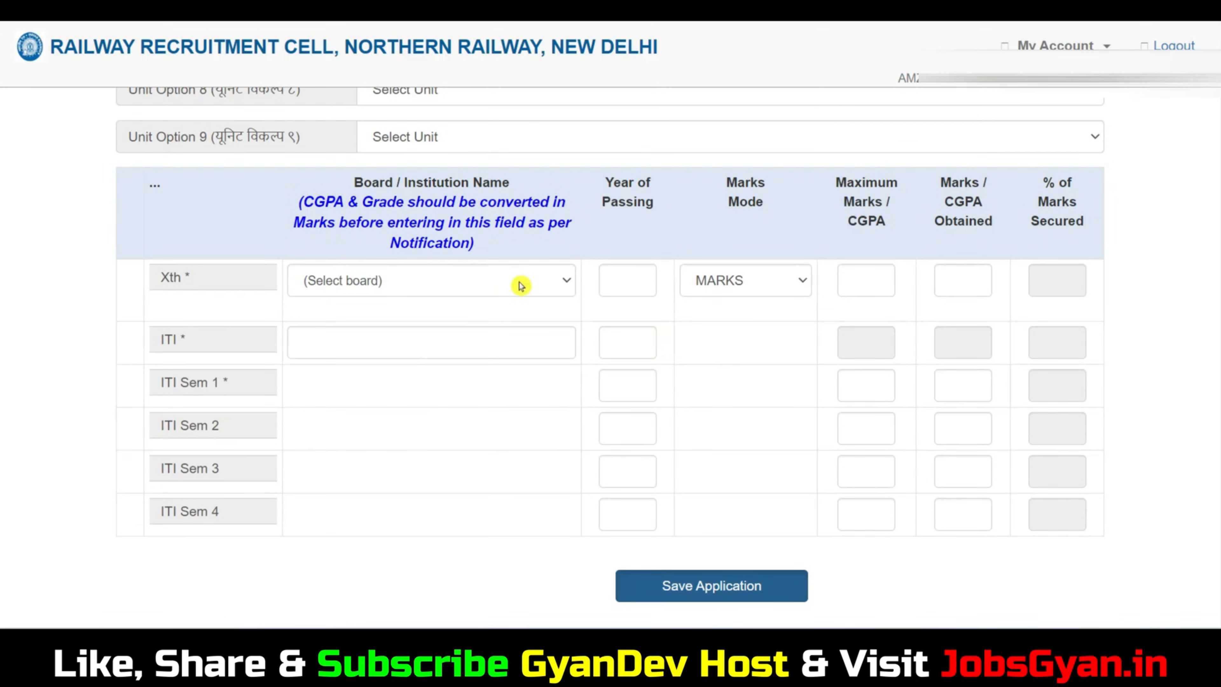
click(398, 284)
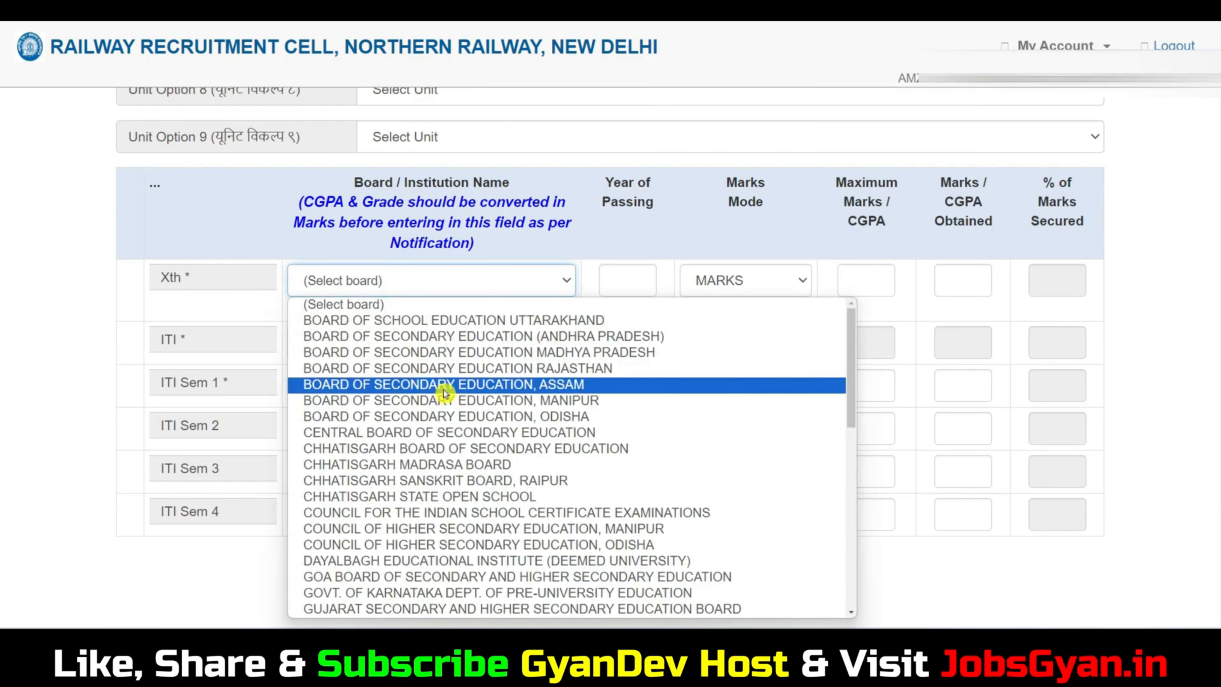
scroll(450, 401, down, 10)
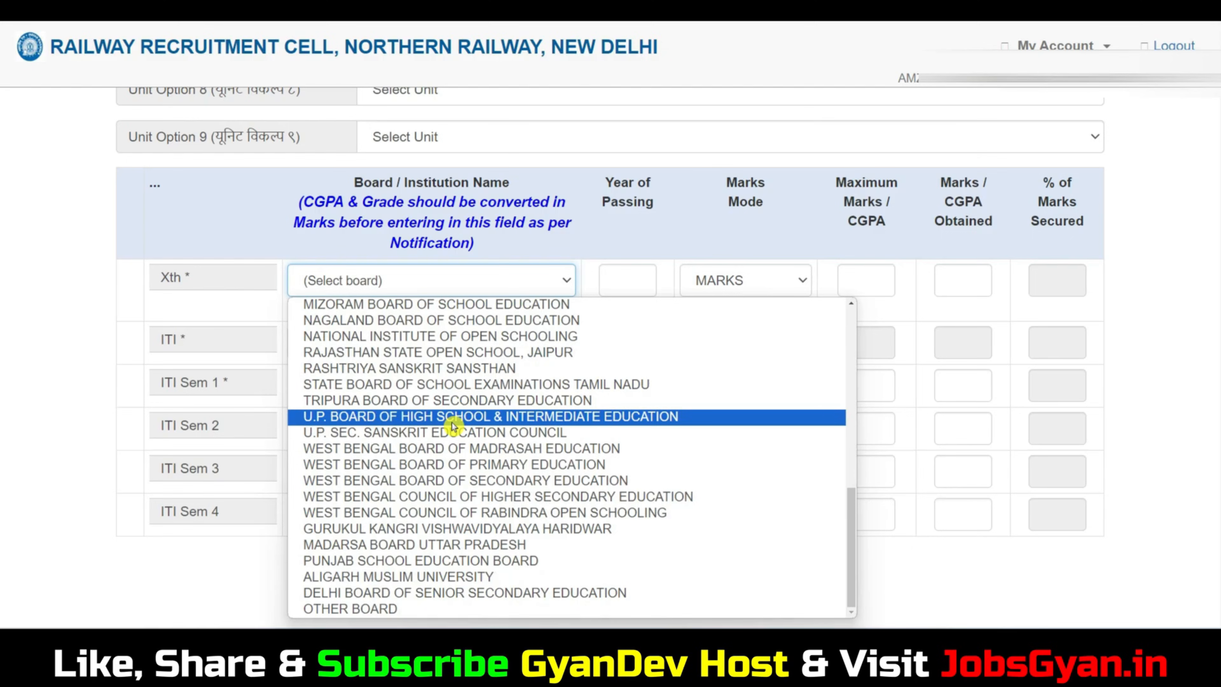
click(452, 419)
click(626, 279)
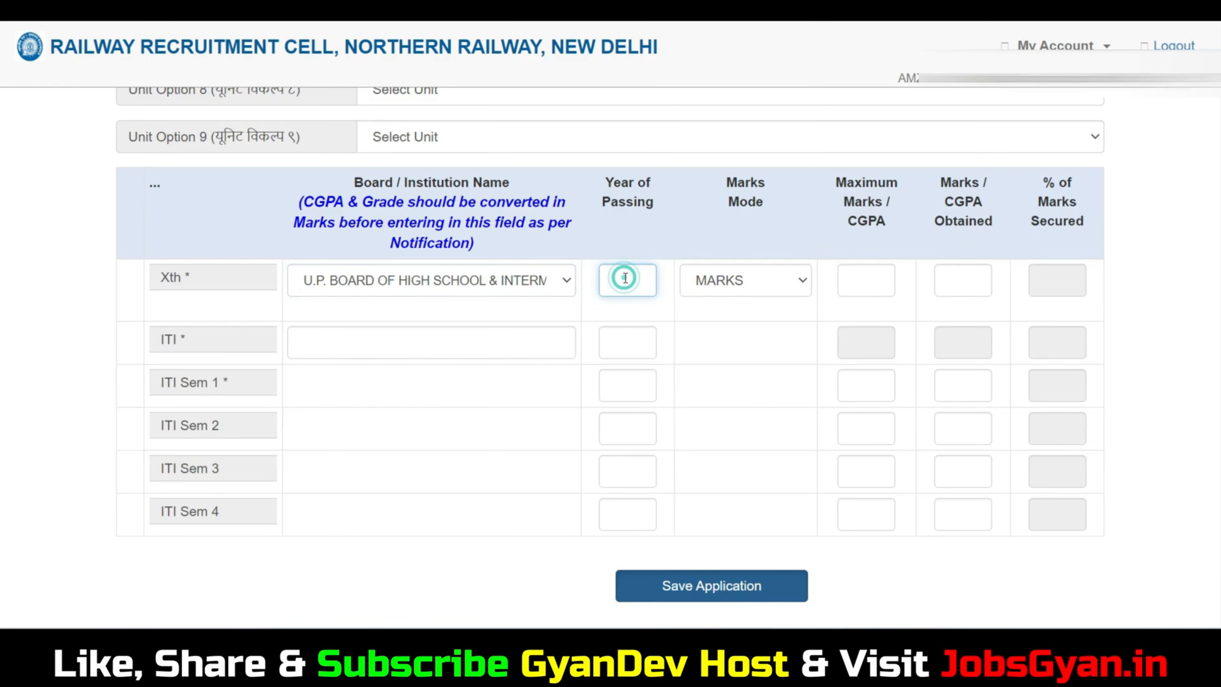
text(2018)
Step: Set the Xth marks mode to MARKS, with maximum marks 600 and obtained marks 591
click(747, 284)
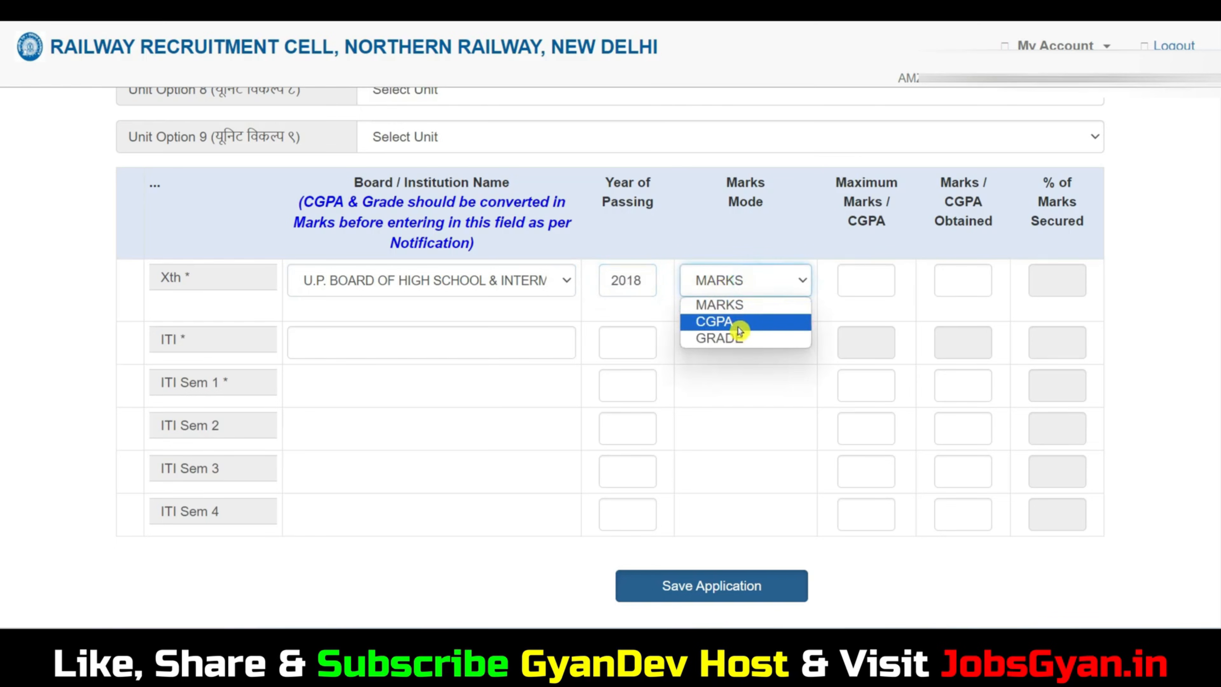
click(732, 311)
click(878, 278)
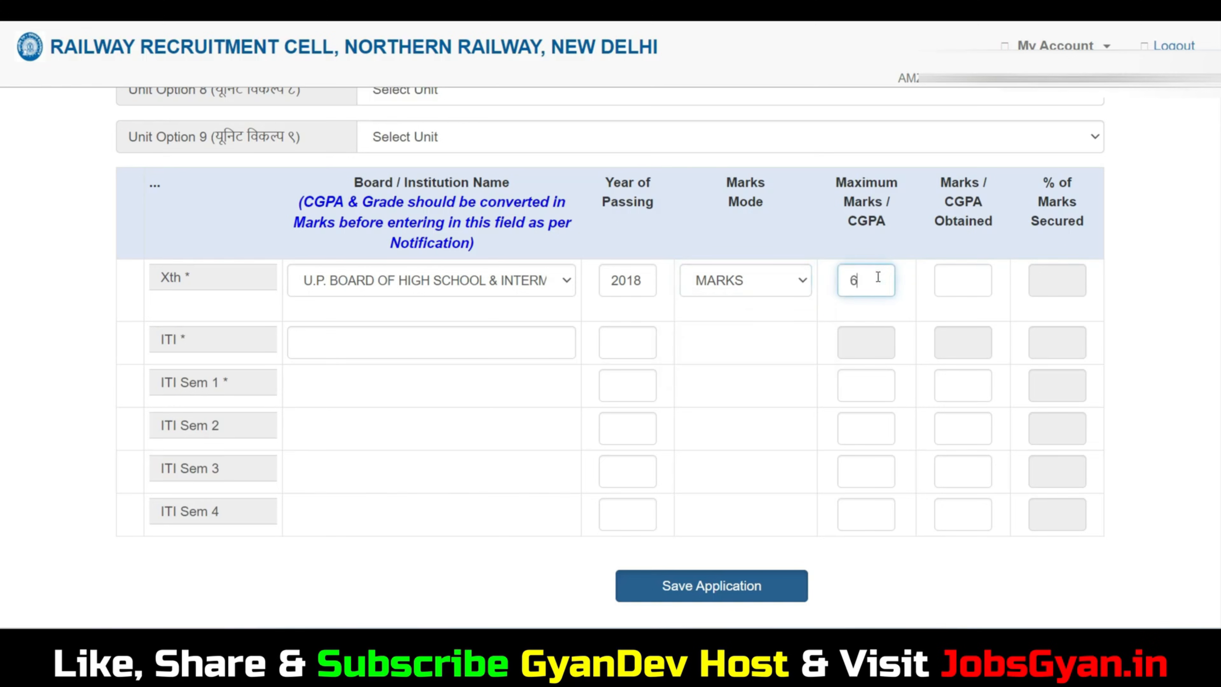
click(951, 289)
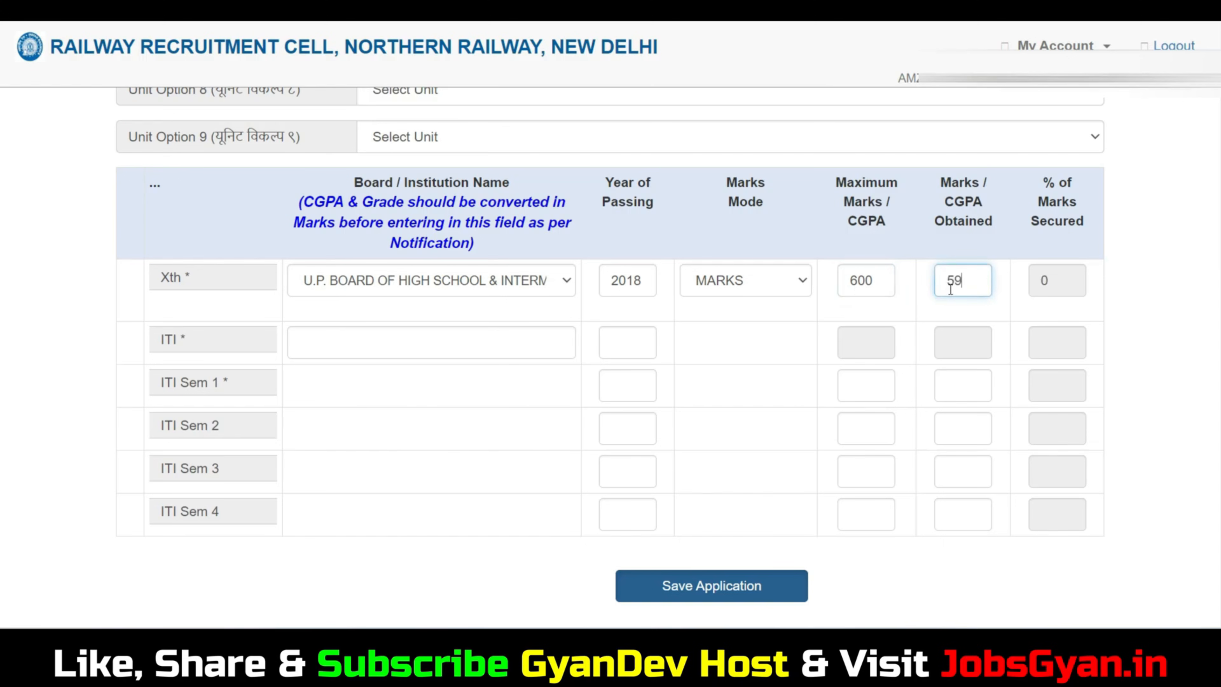
click(1059, 281)
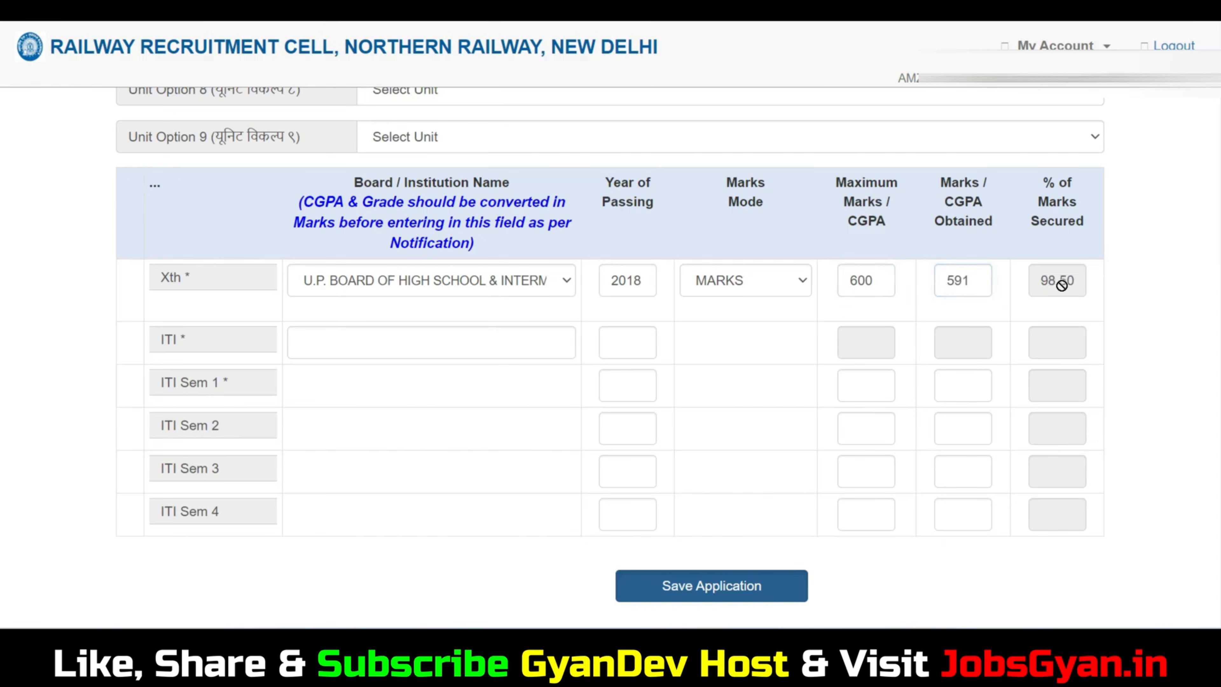
Step: Enter AASTHA ITI as the ITI institution name and 2020 as its year of passing
click(388, 353)
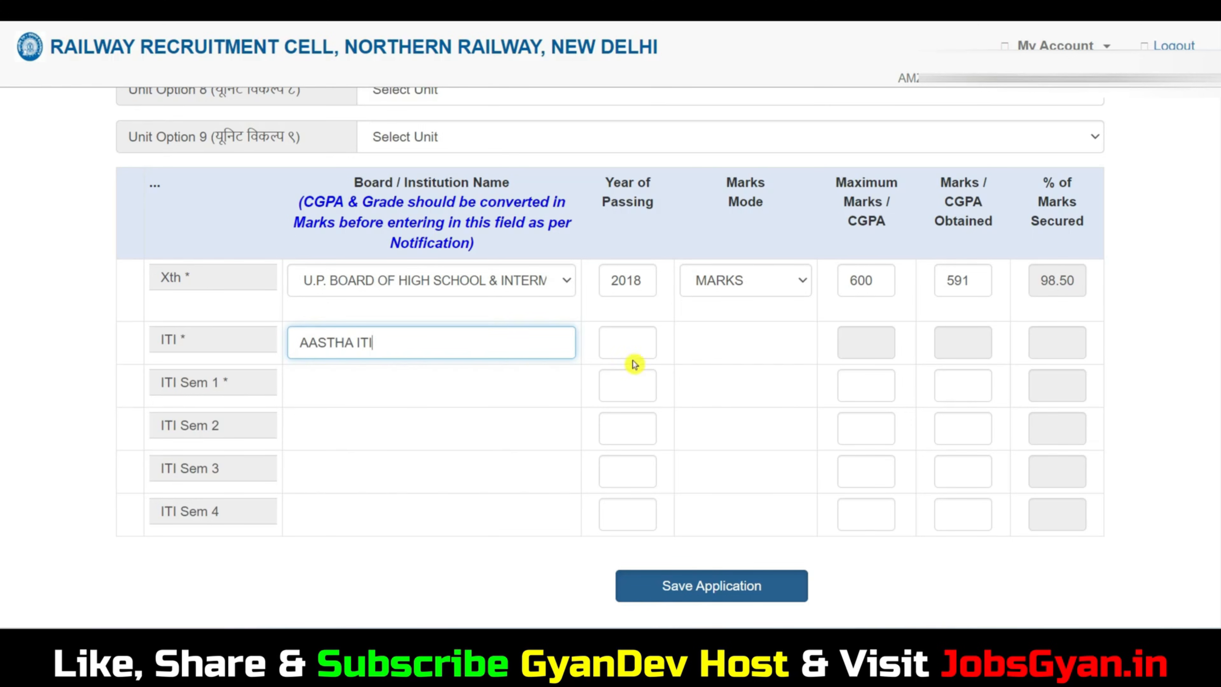
click(634, 350)
text(2020)
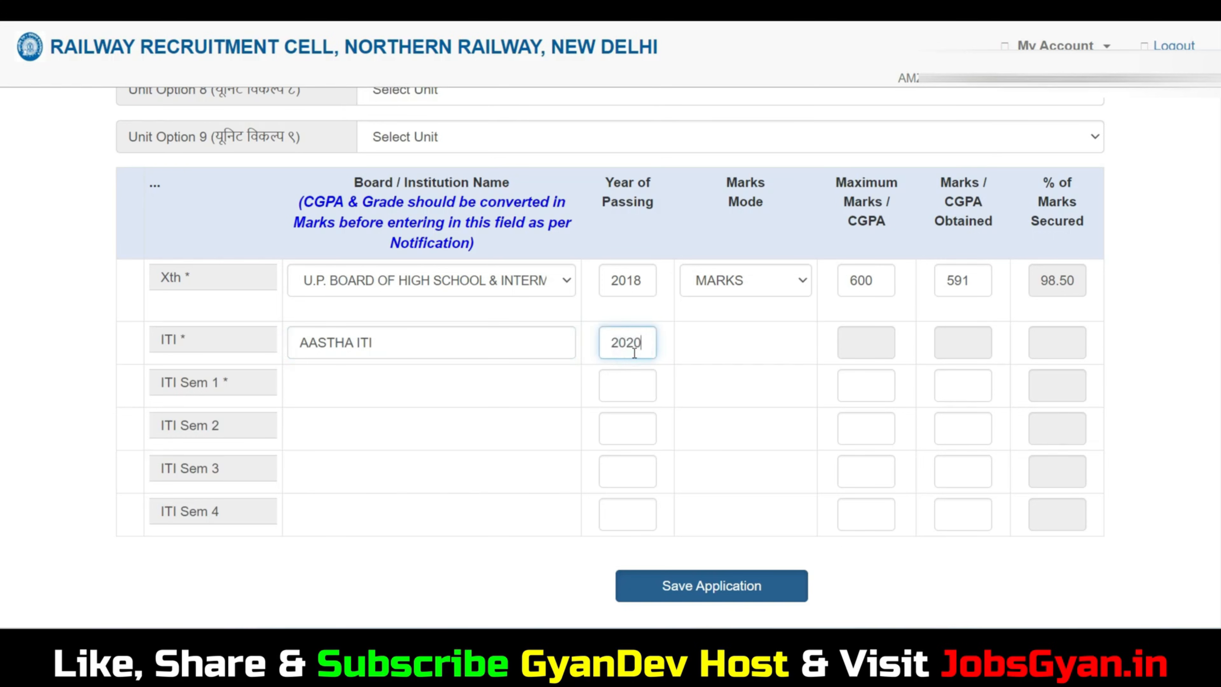
click(867, 343)
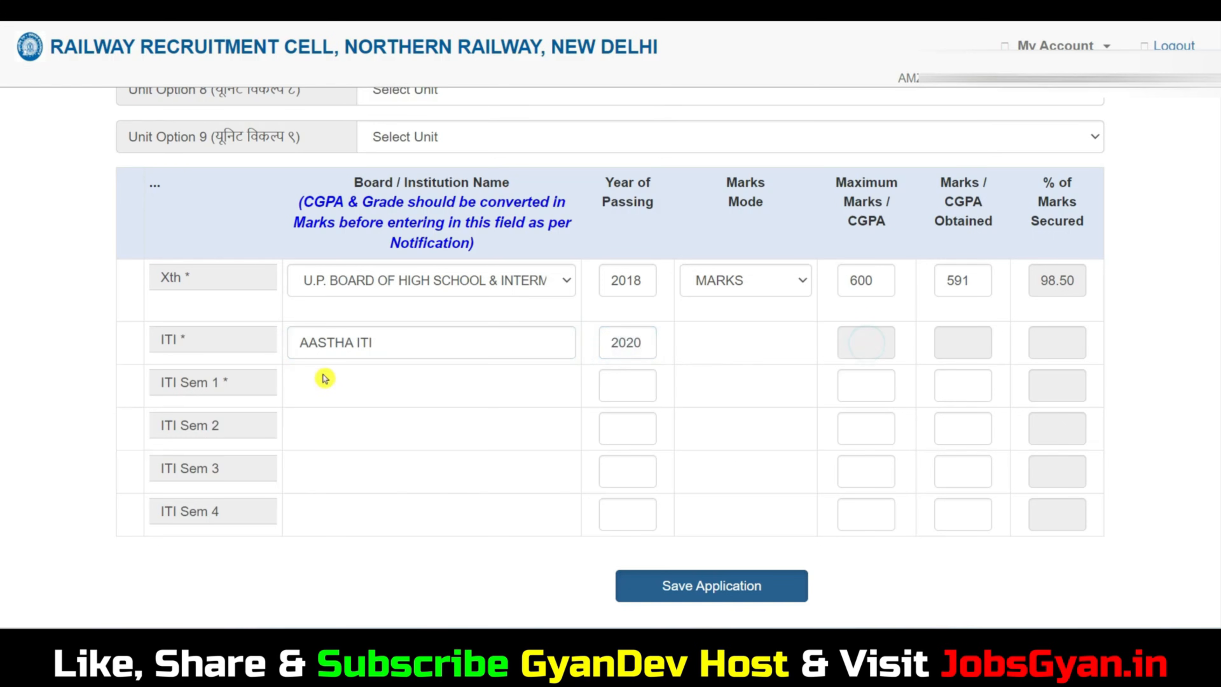
Step: Fill the ITI Sem 1 row with passing year 2021, maximum marks 500 and obtained marks 481
click(630, 385)
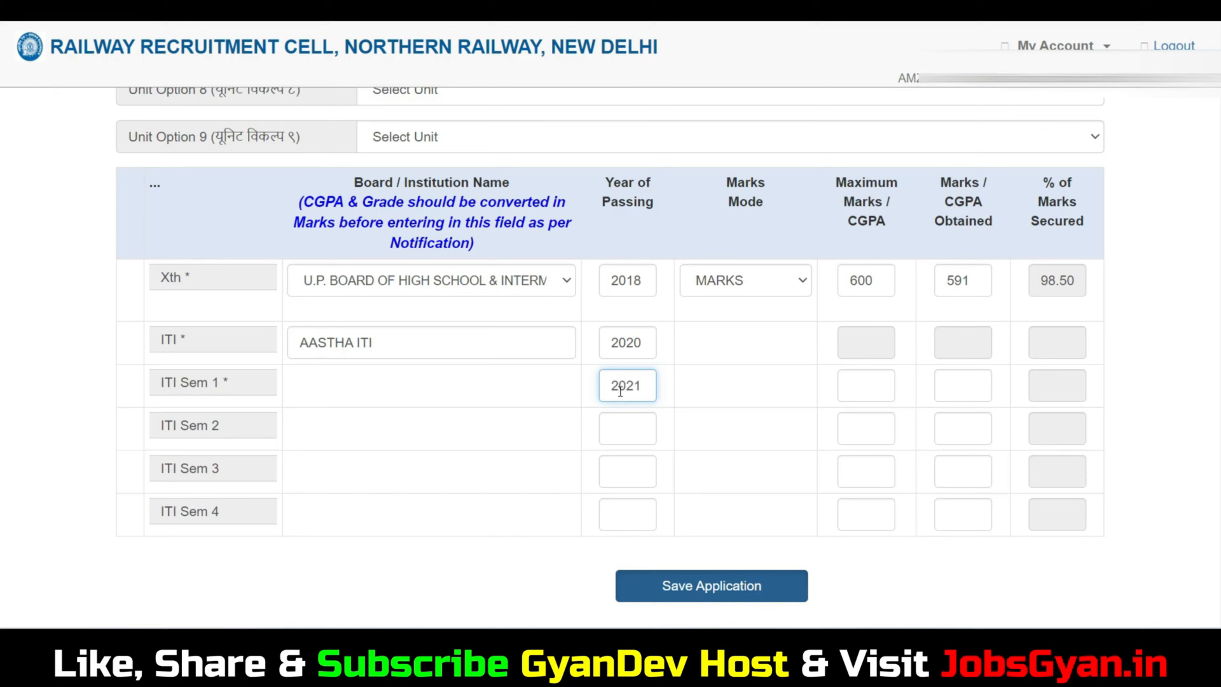
click(869, 388)
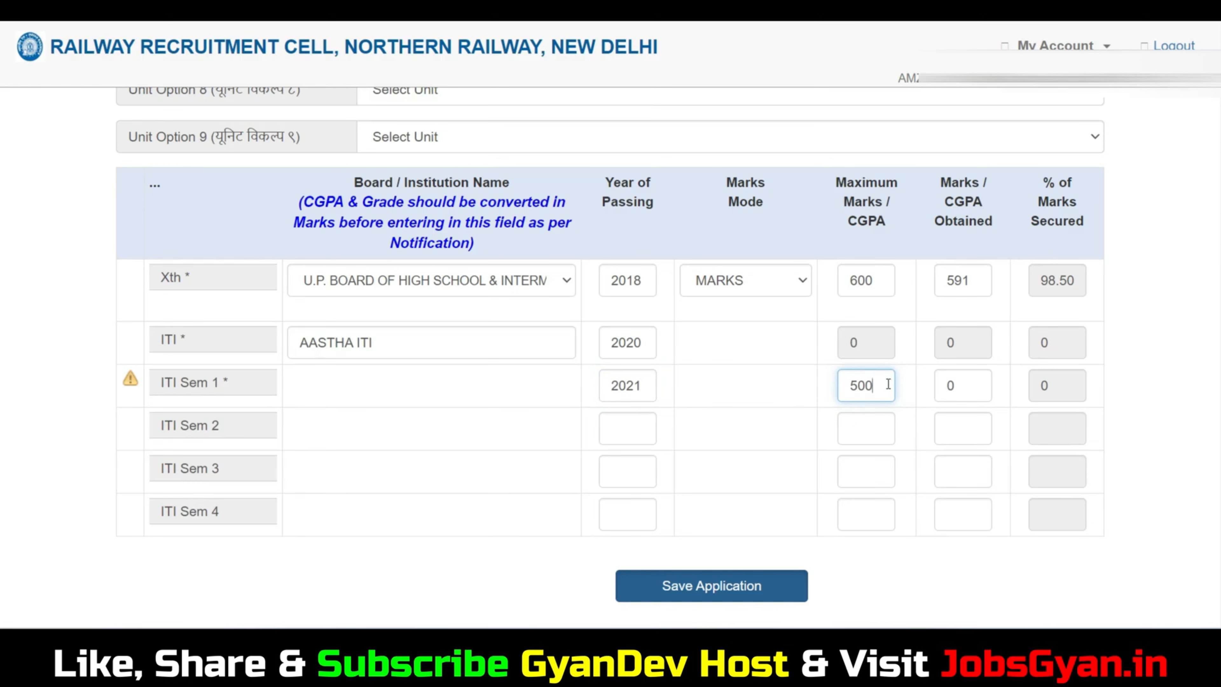
double_click(975, 387)
text(481)
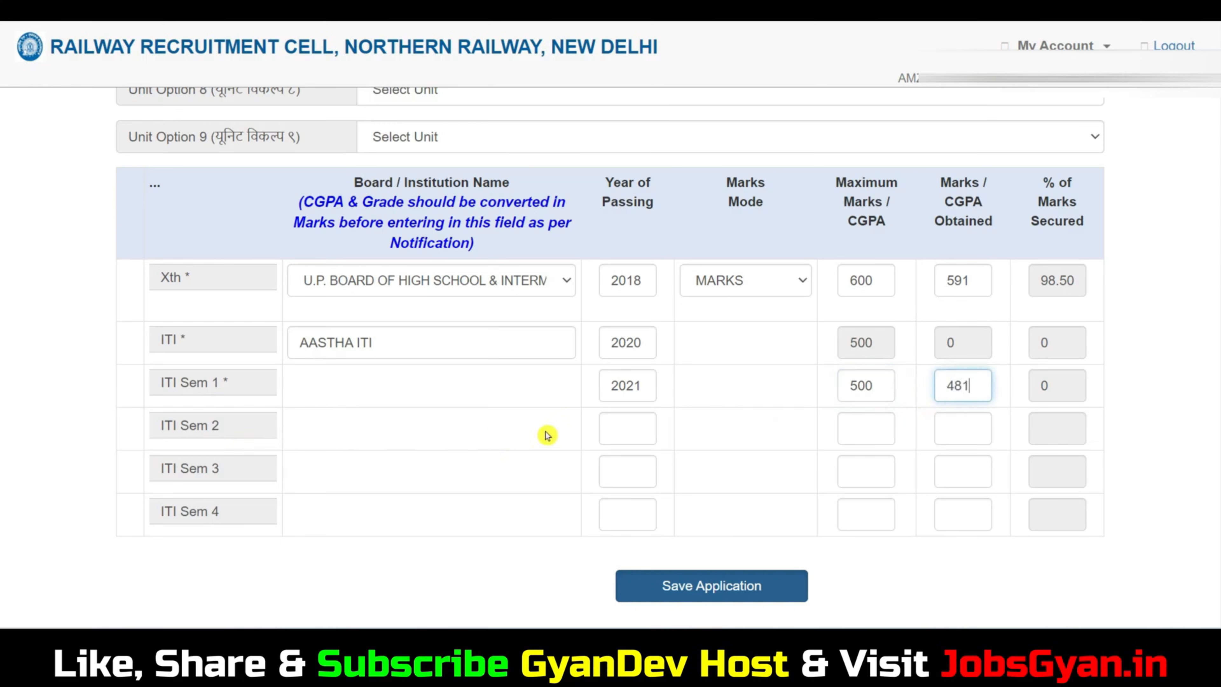
Step: Fill the ITI Sem 2 row with passing year 2022, maximum marks 500 and obtained marks 471, and save the application
click(638, 429)
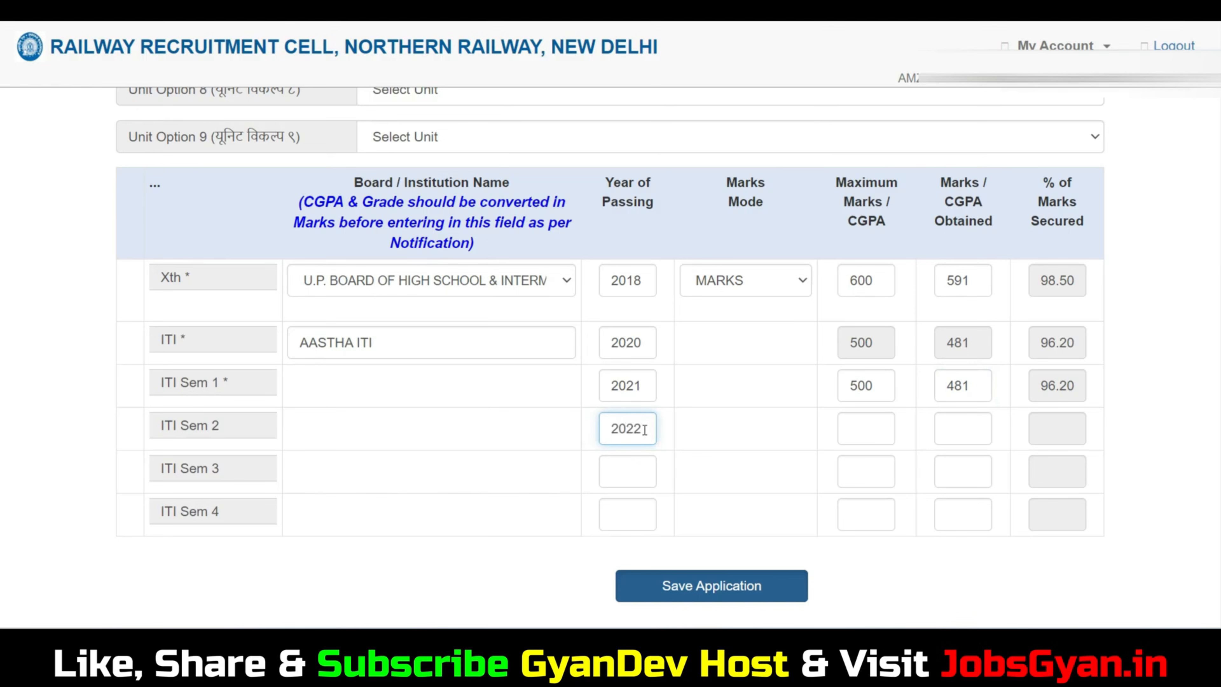
click(866, 430)
text(500)
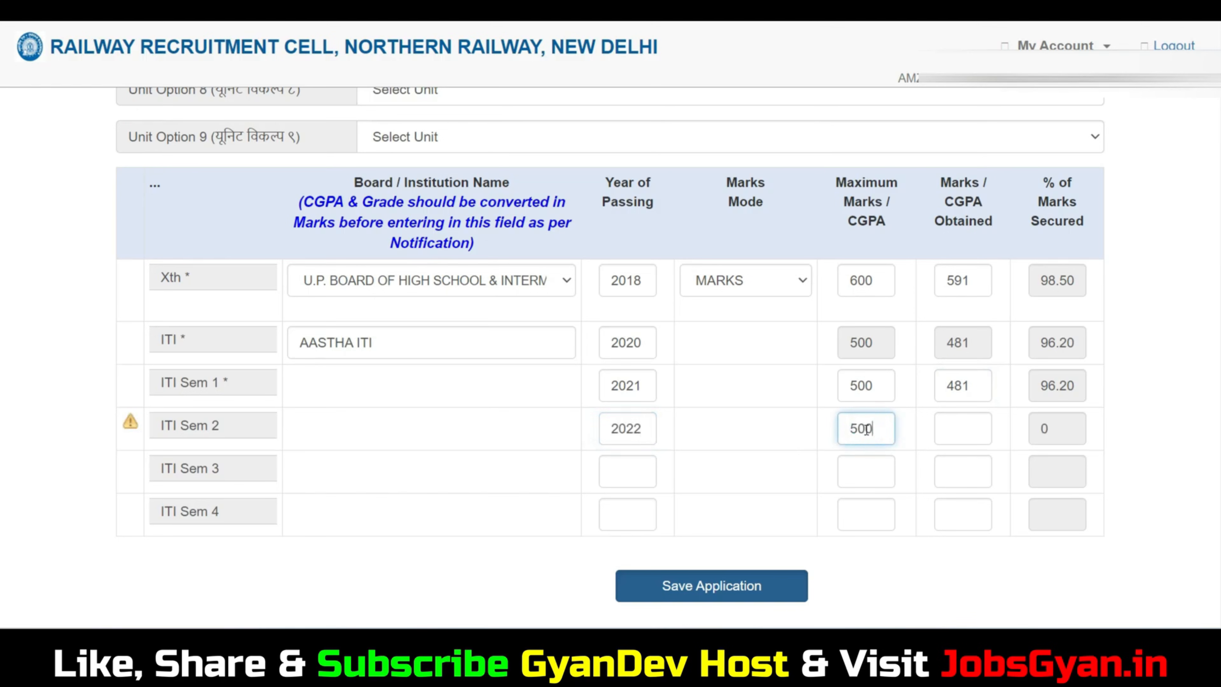
click(973, 426)
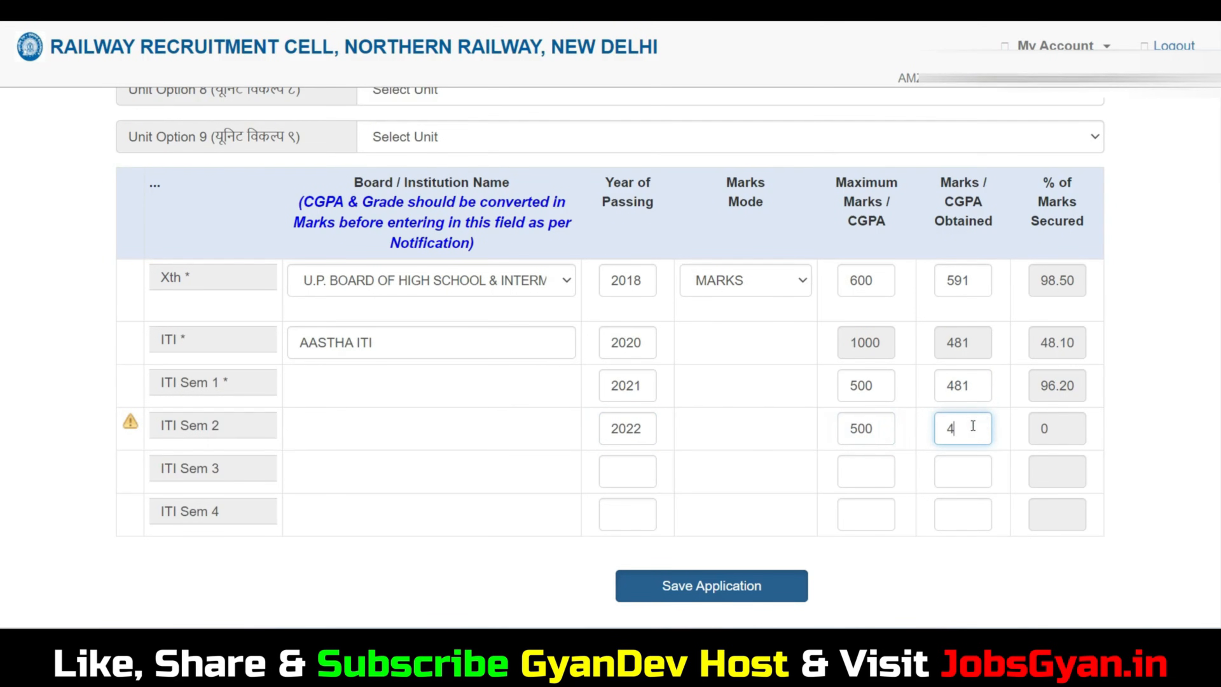
click(1042, 441)
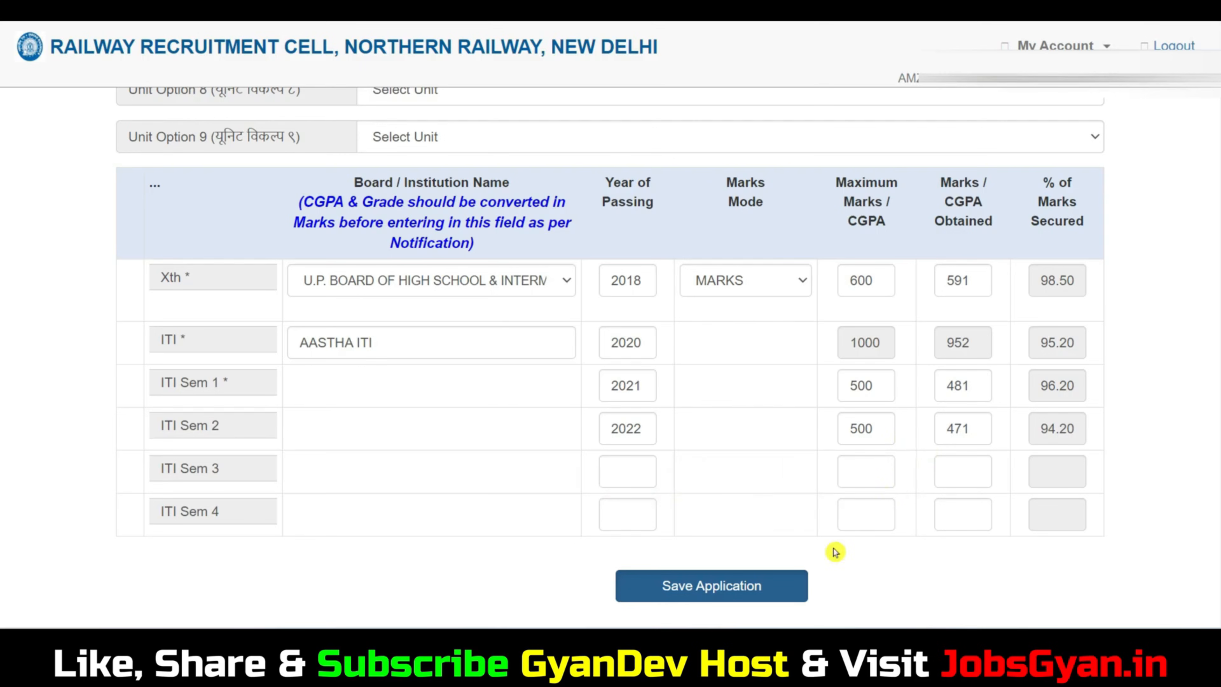
click(781, 588)
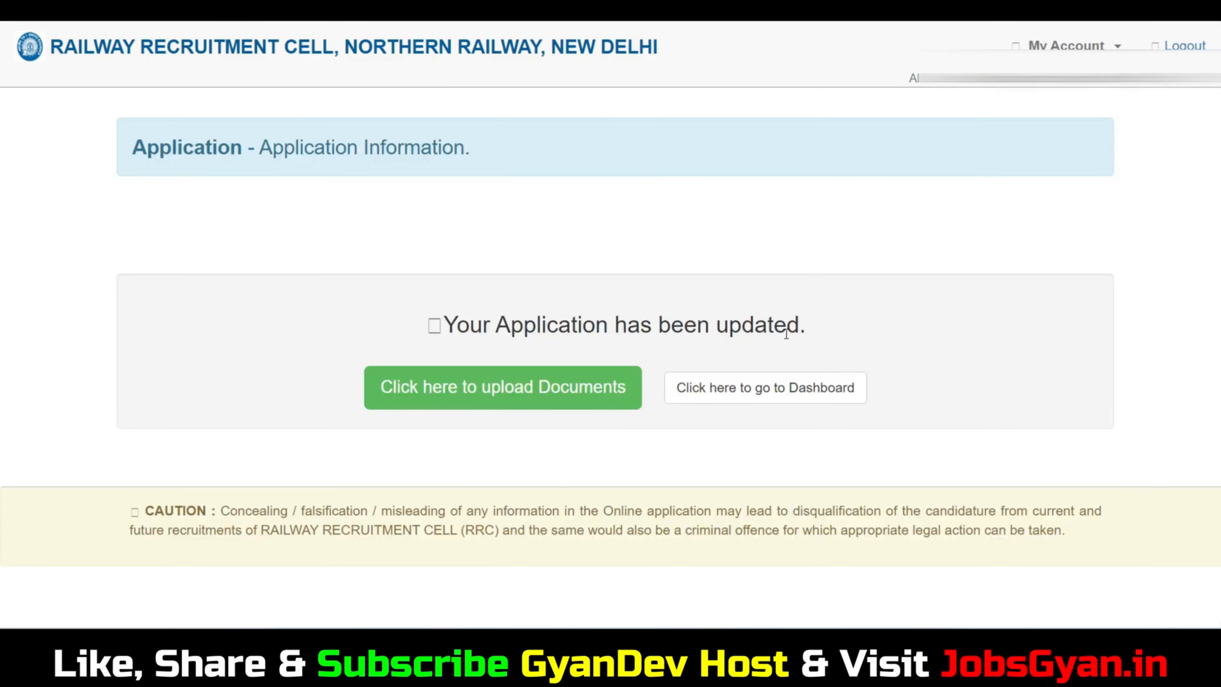
Step: Open the document upload page and check the file size limits for the photograph, thumb impression and signature
click(553, 391)
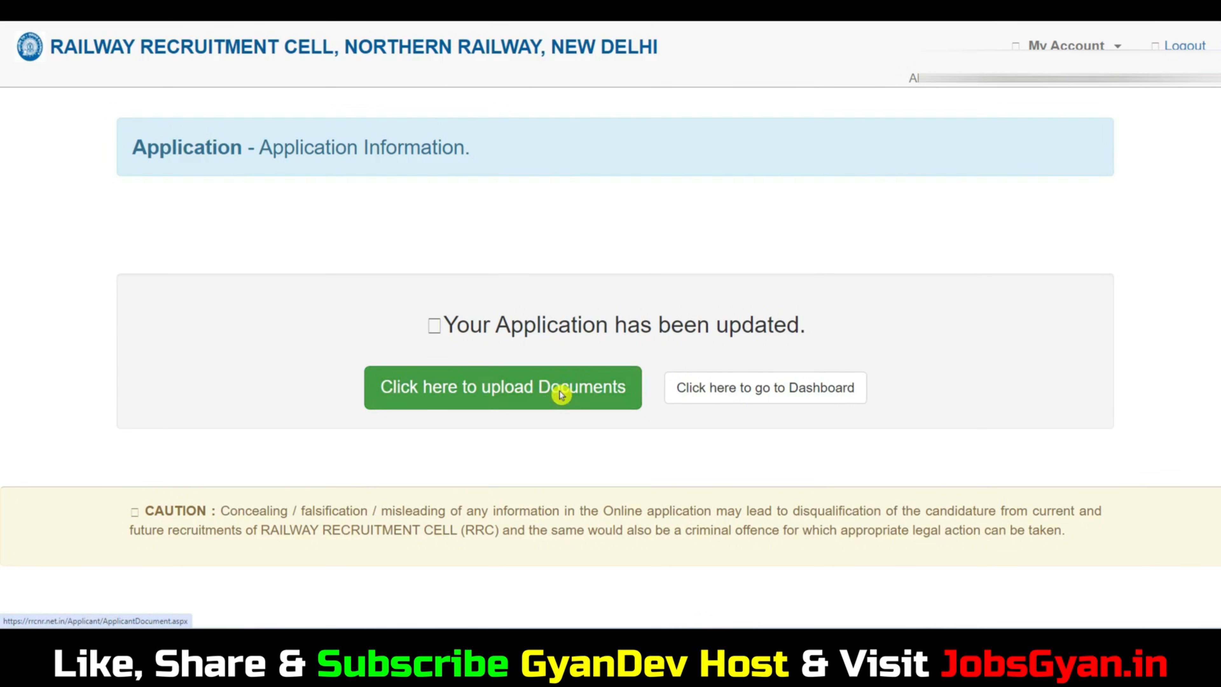
scroll(764, 337, down, 3)
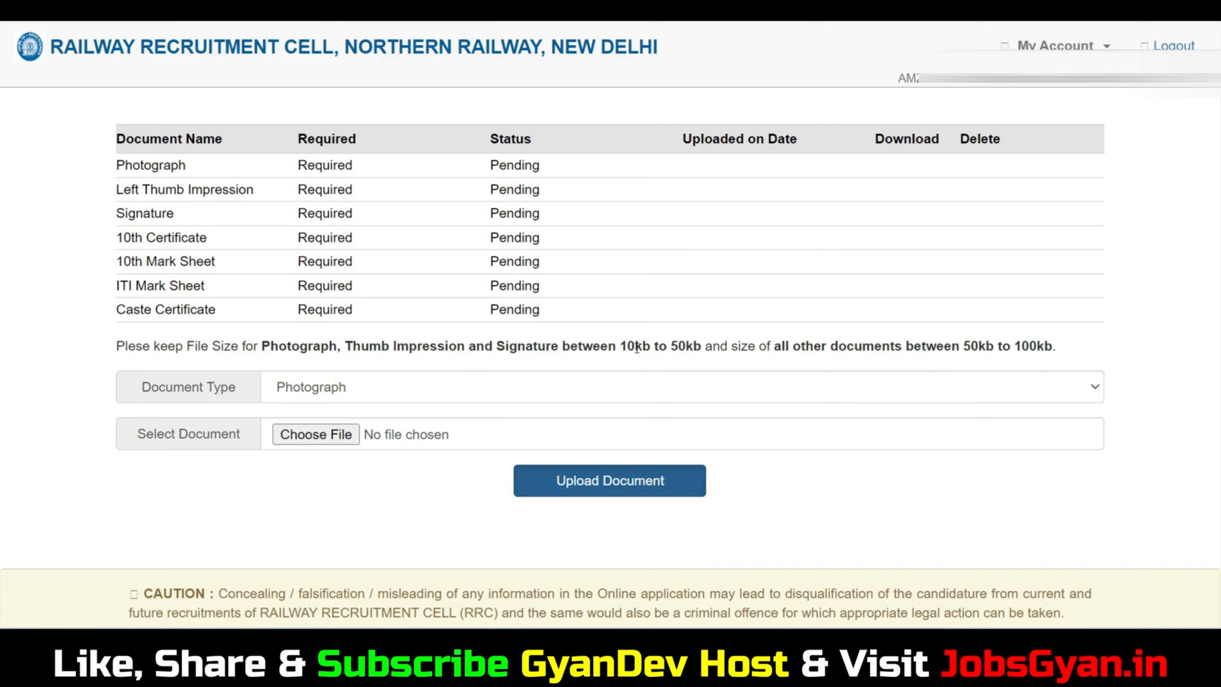
drag(637, 347, 755, 346)
Step: Upload AssamTET.jpg from the Dummy Photos folder as the Photograph document and save it
click(392, 389)
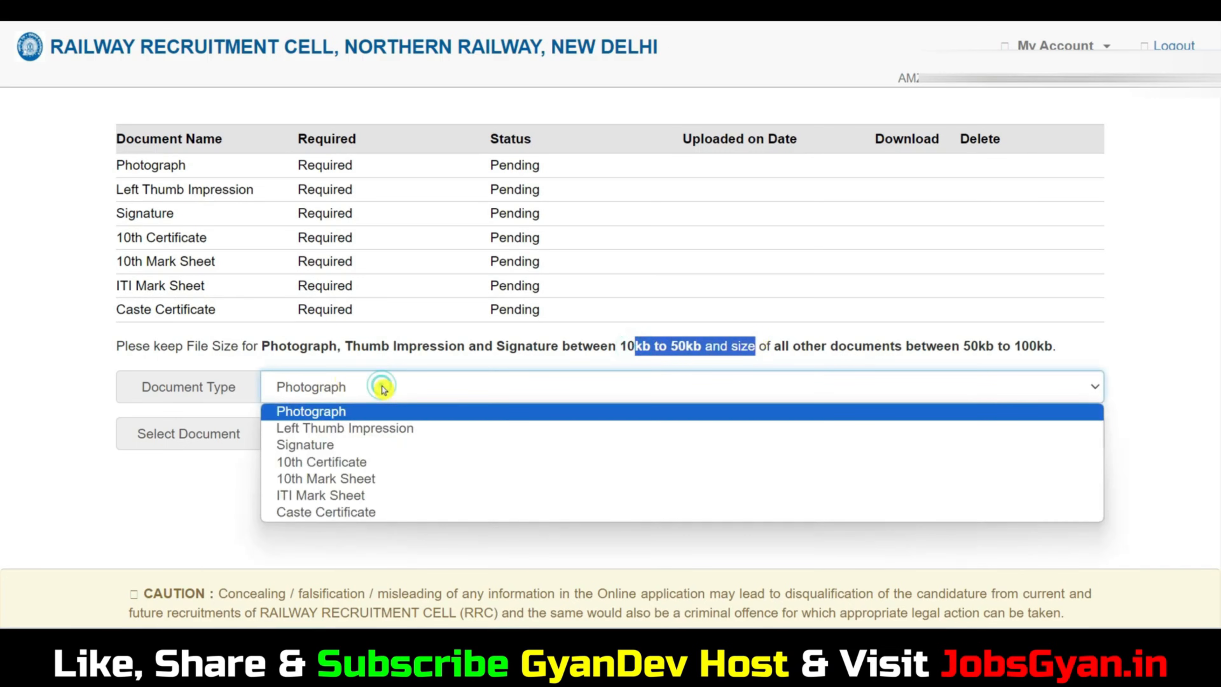
click(345, 413)
click(321, 435)
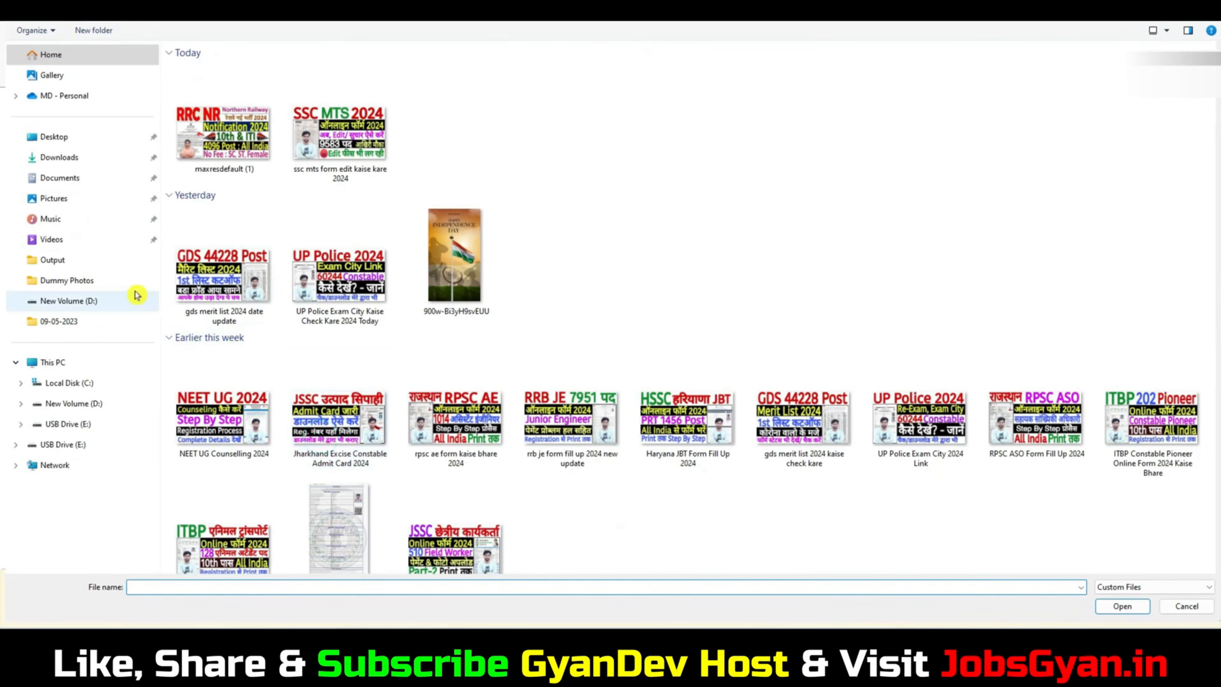
click(72, 280)
click(620, 104)
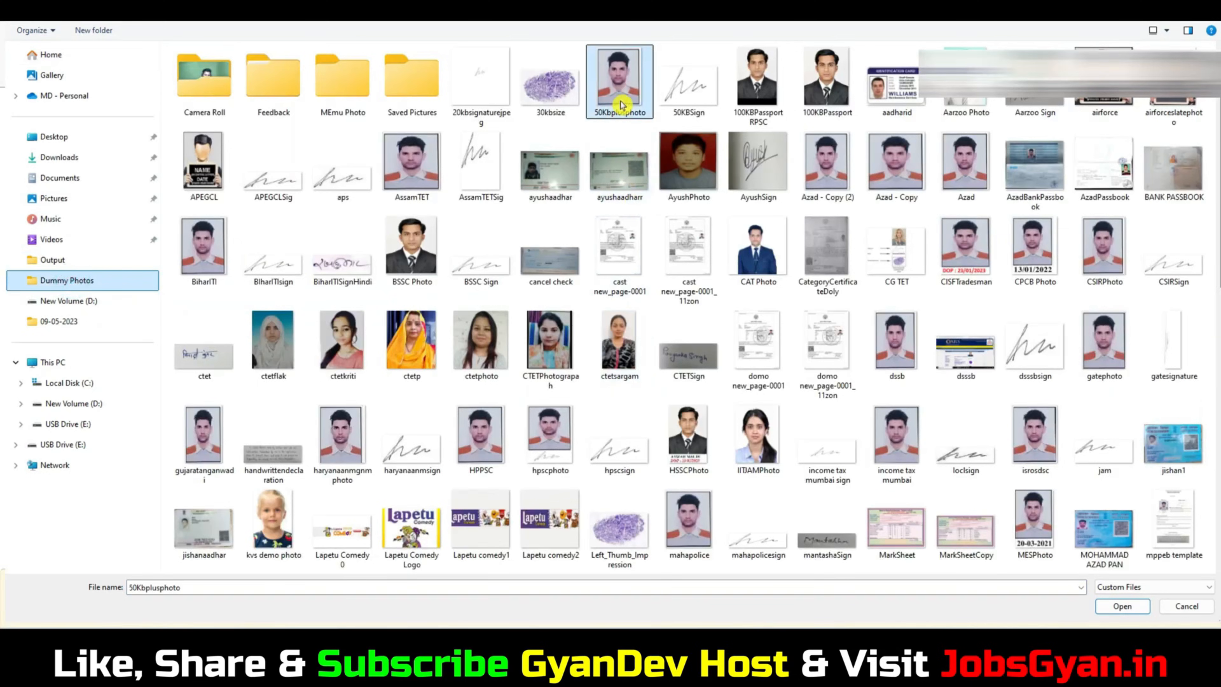
click(432, 163)
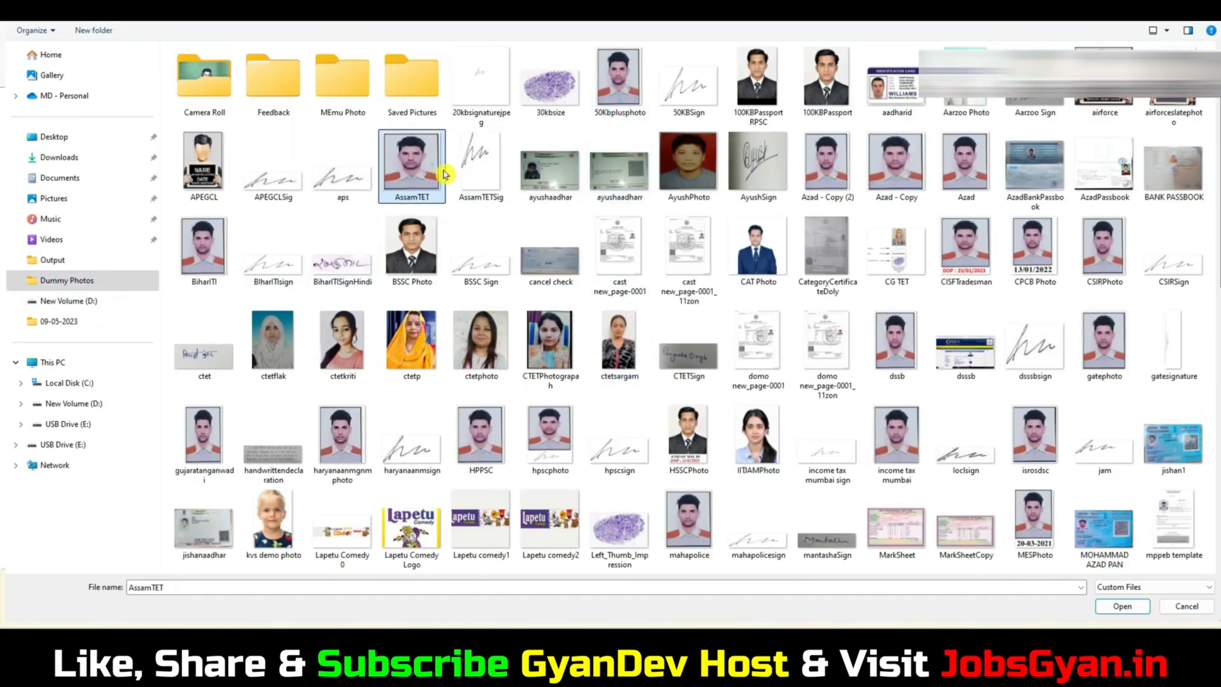
click(1124, 605)
click(644, 482)
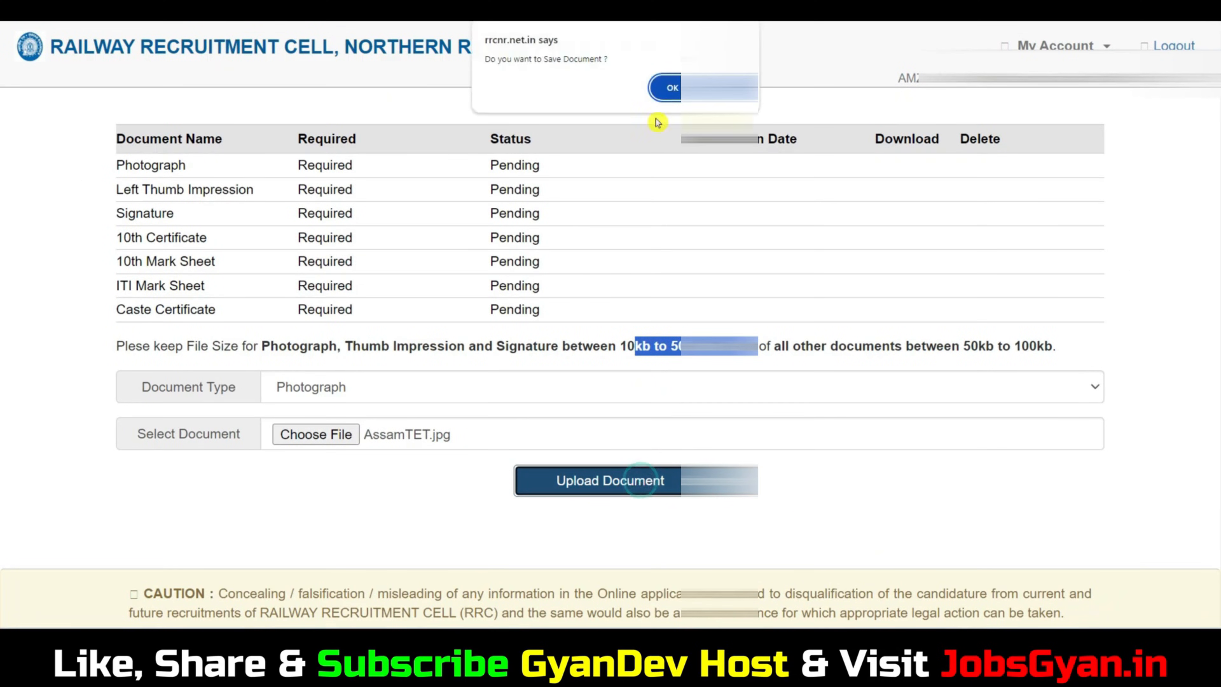
click(668, 87)
key(Return)
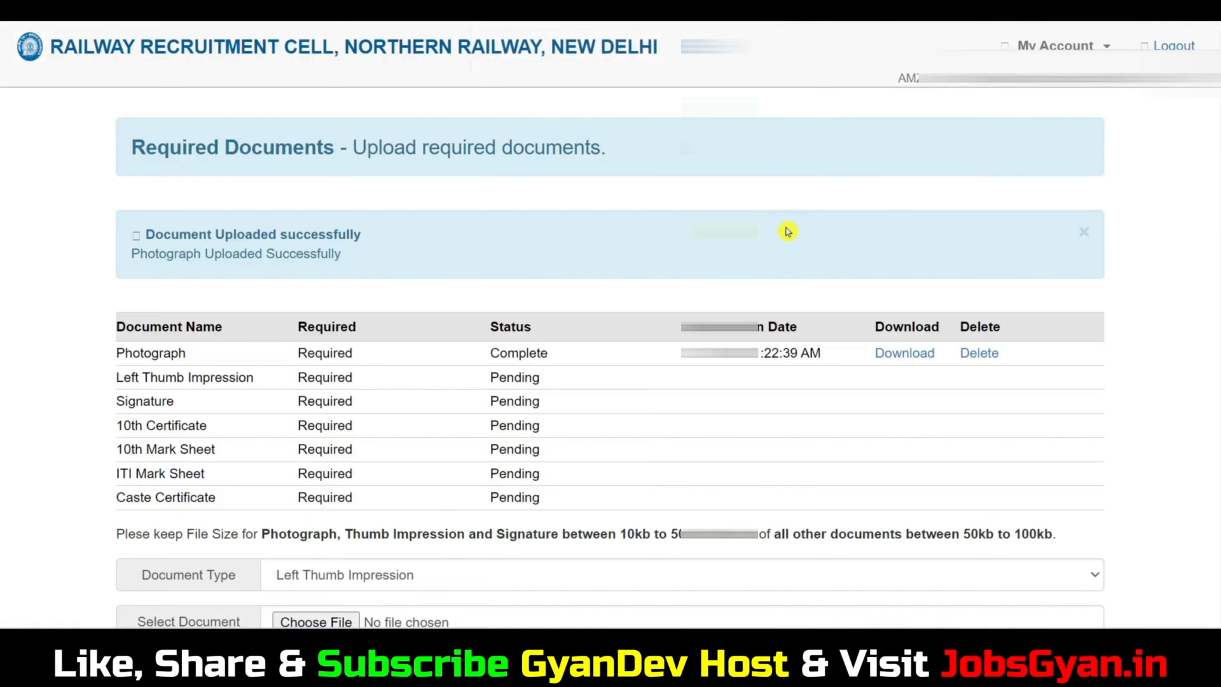
Step: Upload Right_Thumb_Impression.jpg as the Left Thumb Impression document and save it
scroll(794, 243, down, 5)
click(333, 346)
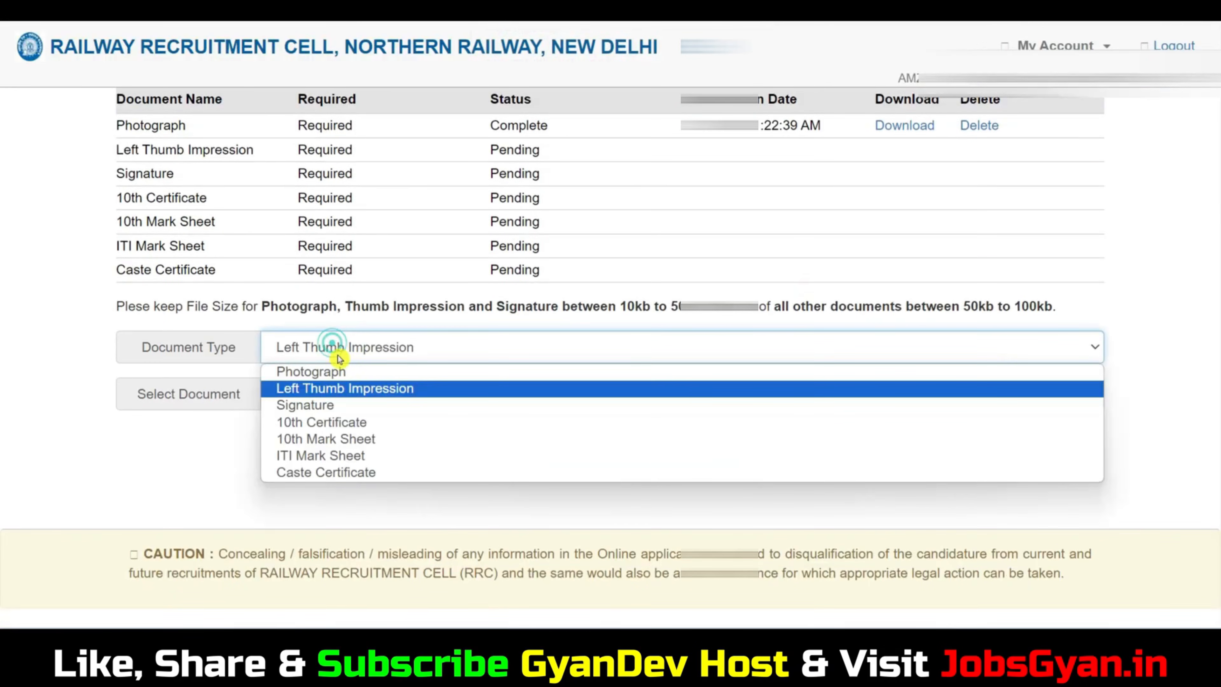
click(349, 388)
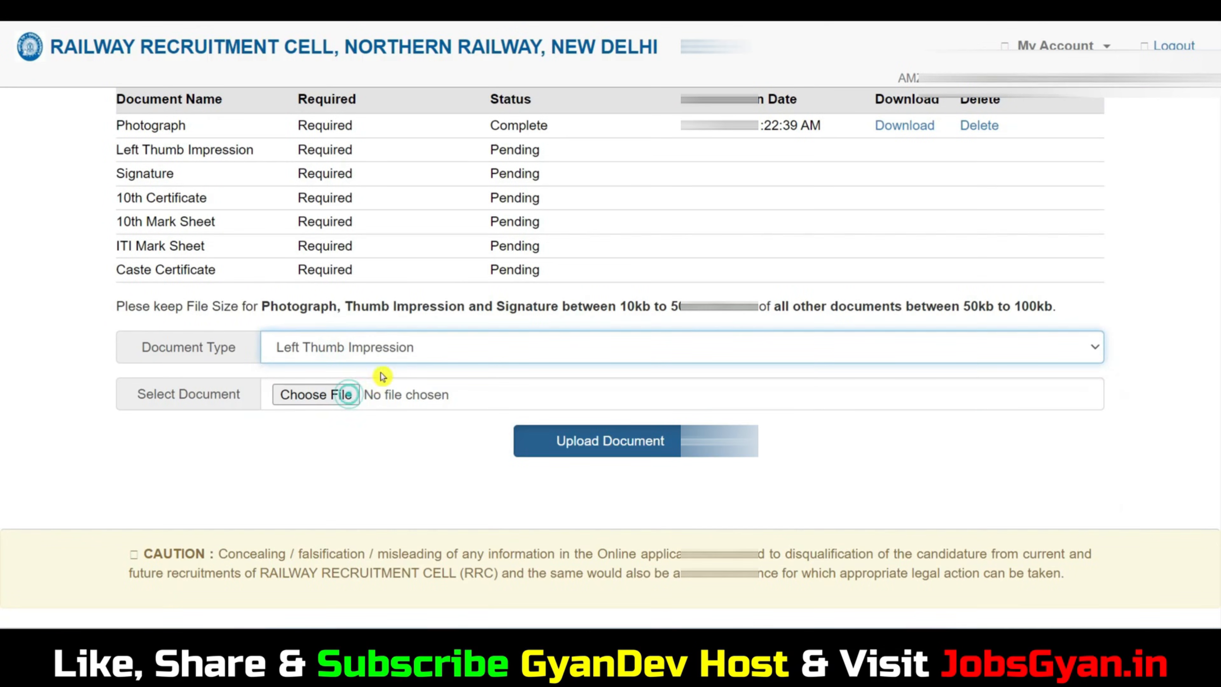
click(332, 396)
click(697, 262)
scroll(722, 255, down, 10)
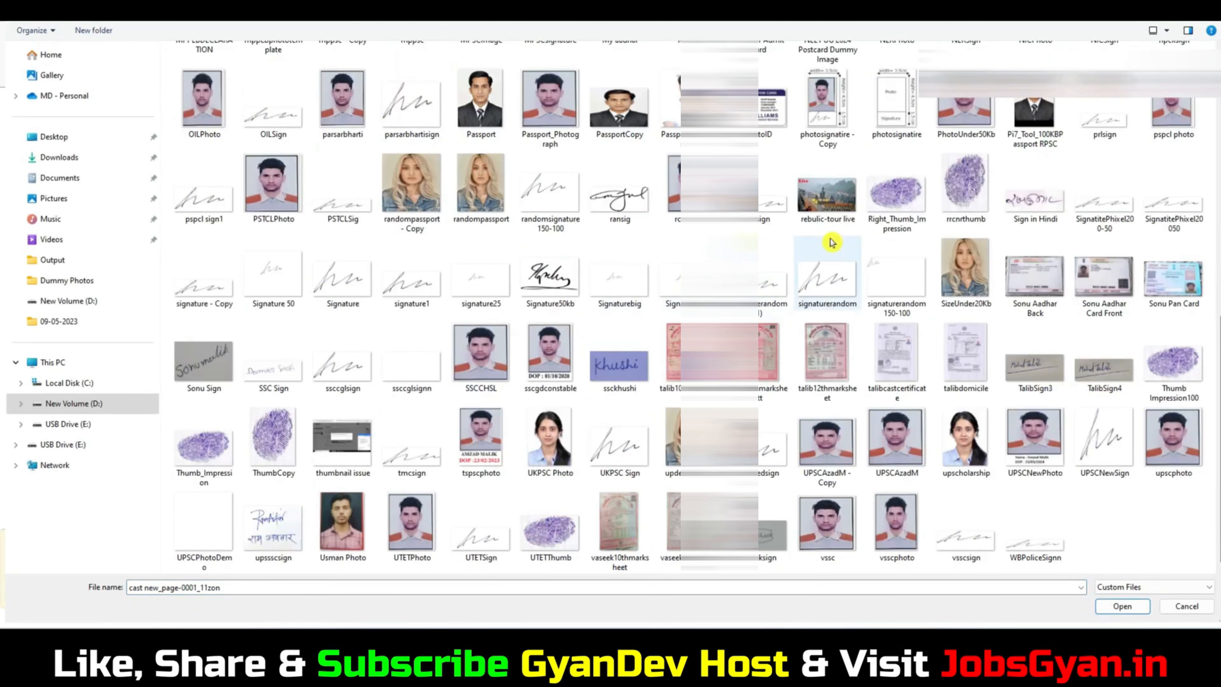
click(898, 202)
click(1123, 606)
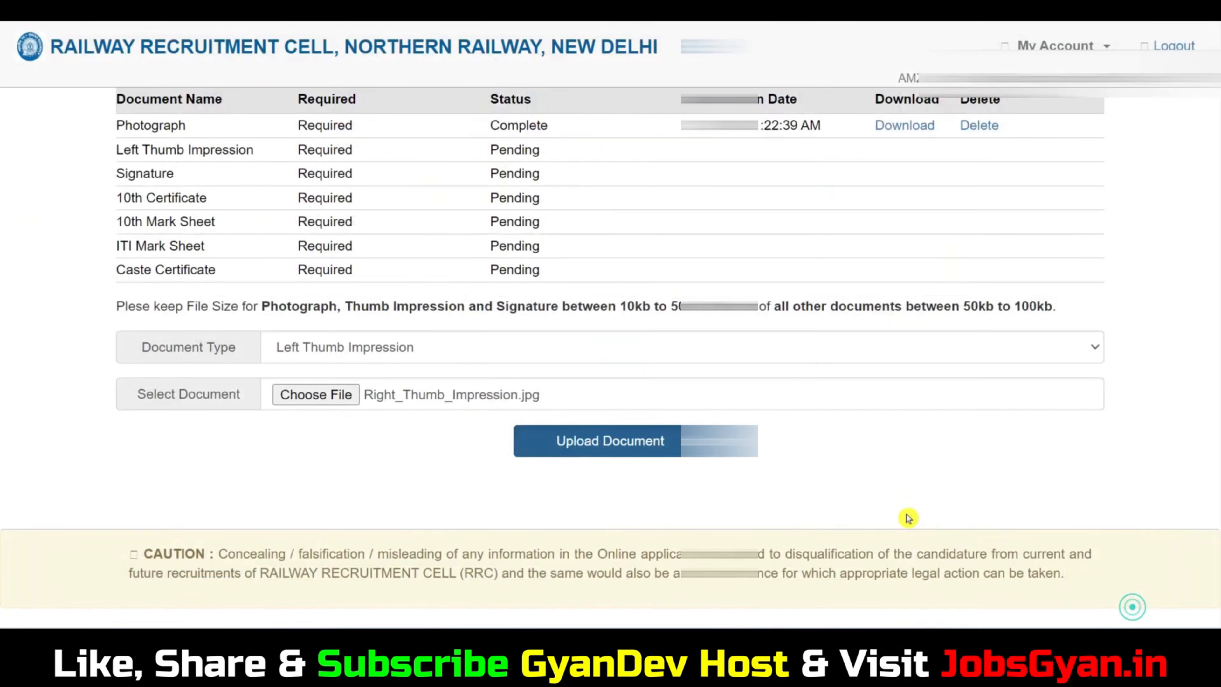
click(647, 442)
click(676, 86)
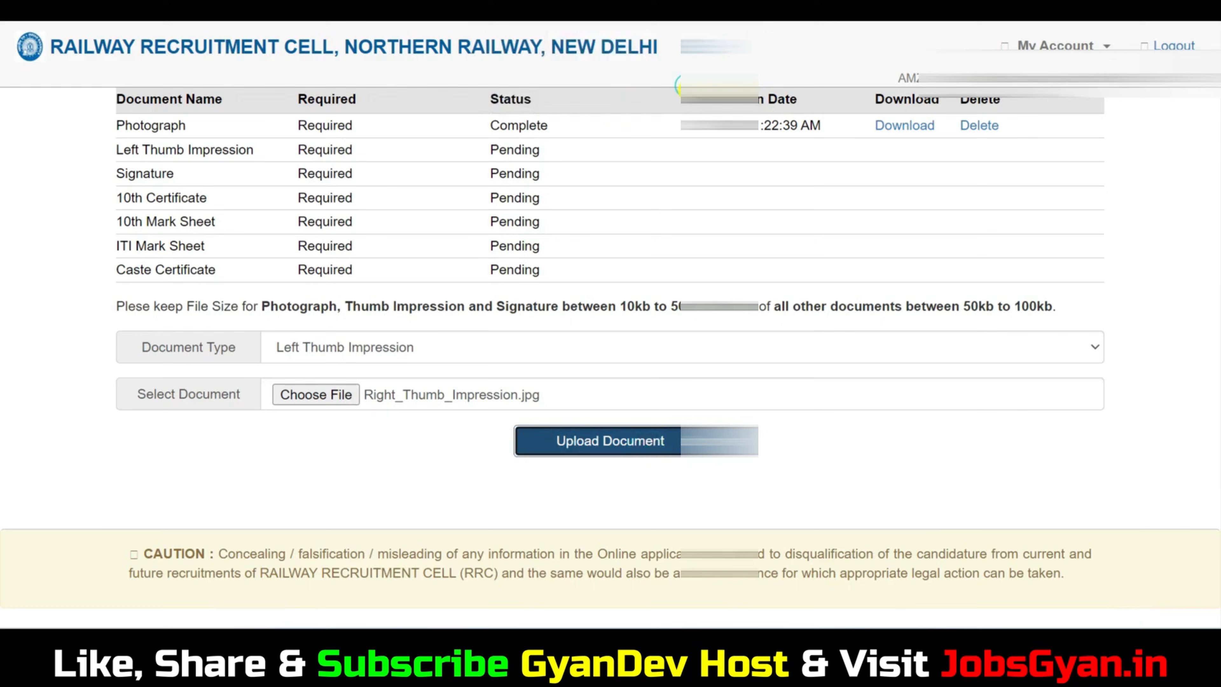
click(720, 102)
Step: Upload Signature.jpg as the Signature document and save it
scroll(442, 403, down, 5)
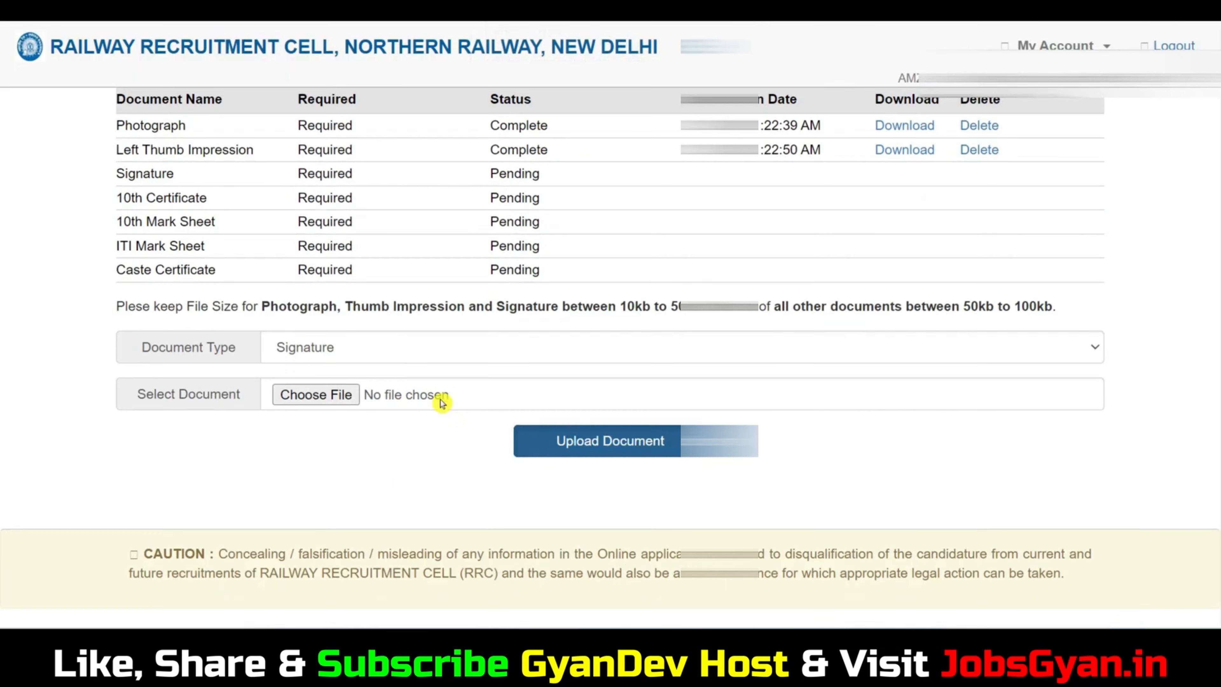
click(313, 394)
scroll(630, 283, down, 5)
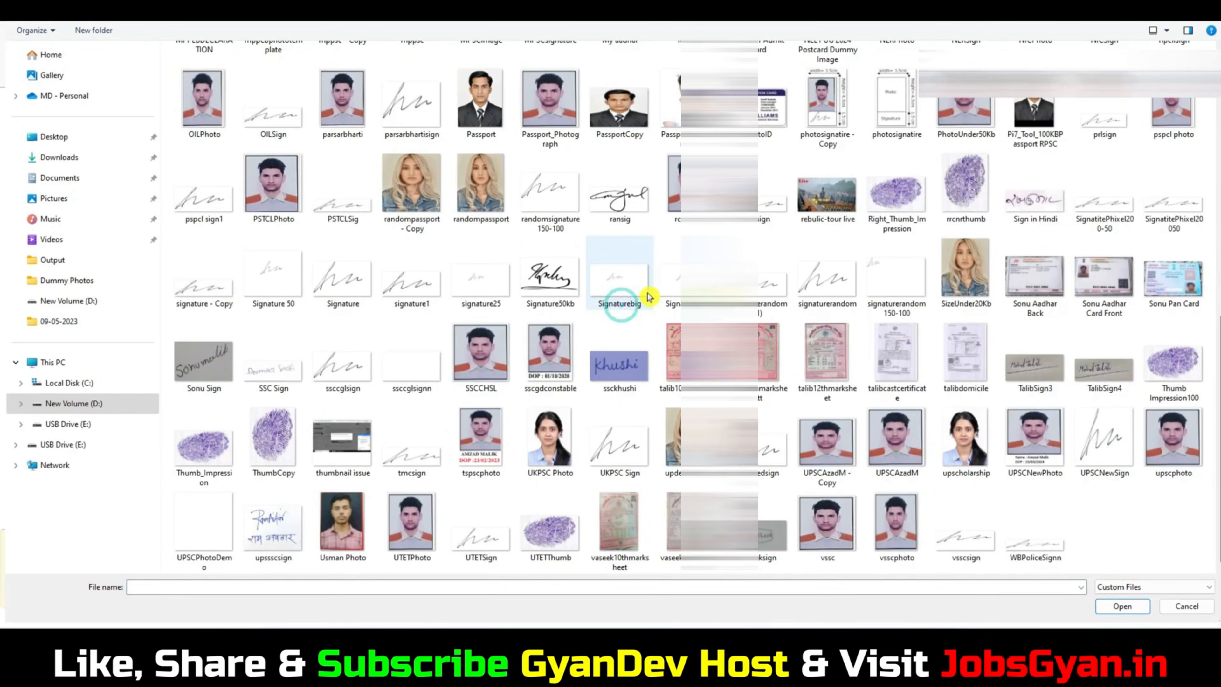
click(343, 279)
click(1123, 607)
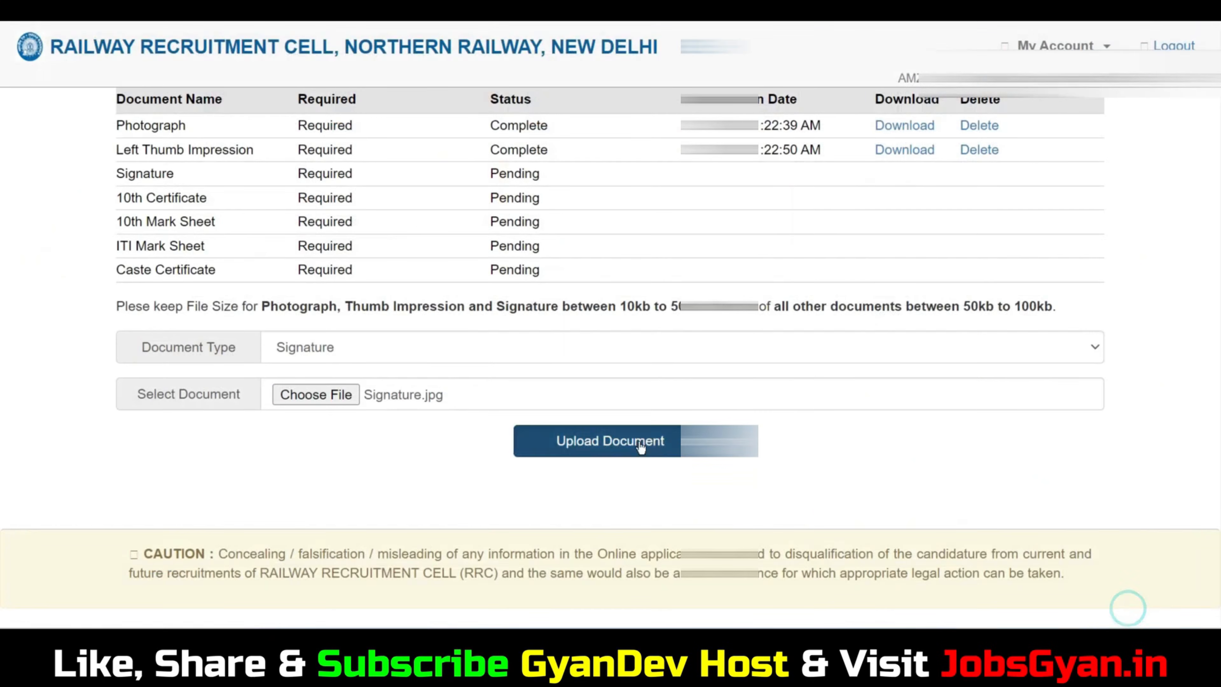
click(639, 441)
click(670, 87)
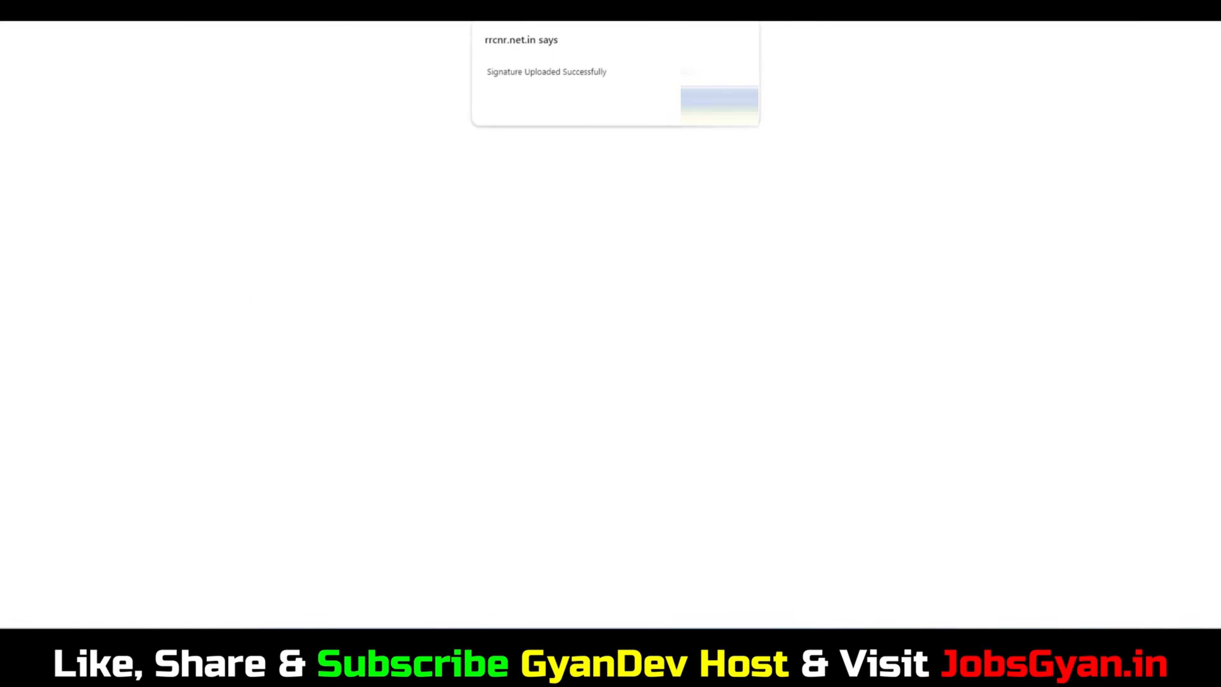
click(672, 94)
Step: Try to upload the MarkSheet image file as the 10th Certificate document
scroll(673, 209, down, 5)
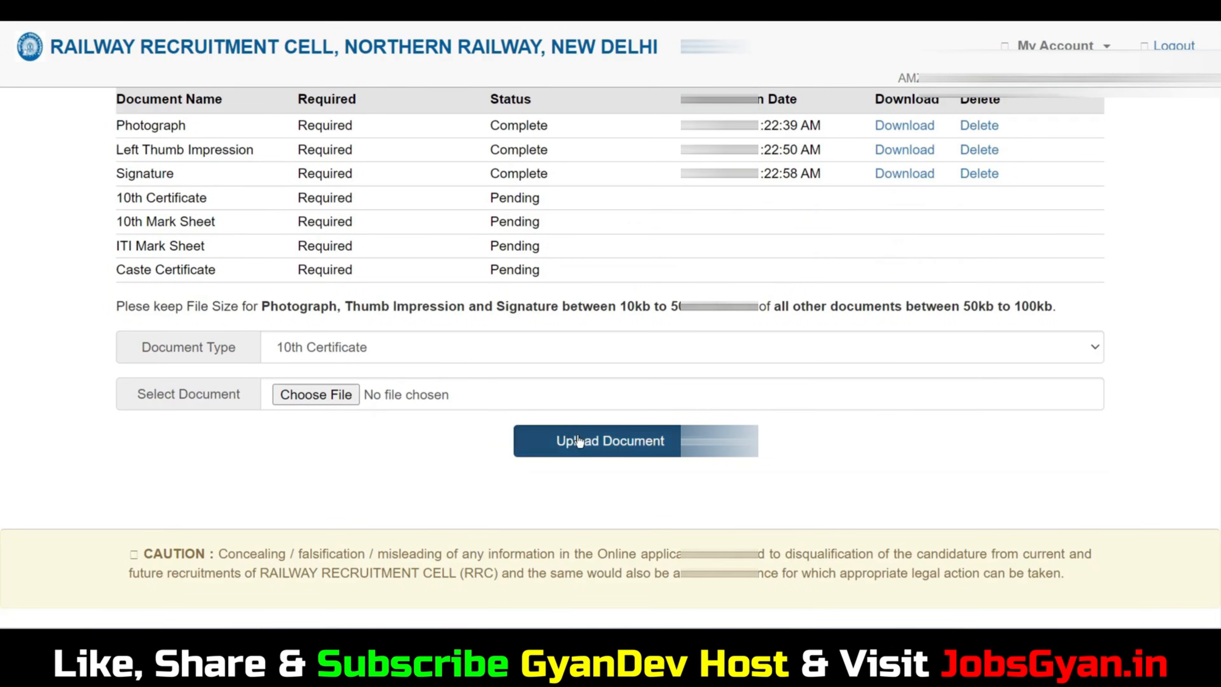
click(340, 395)
click(603, 338)
scroll(604, 337, down, 10)
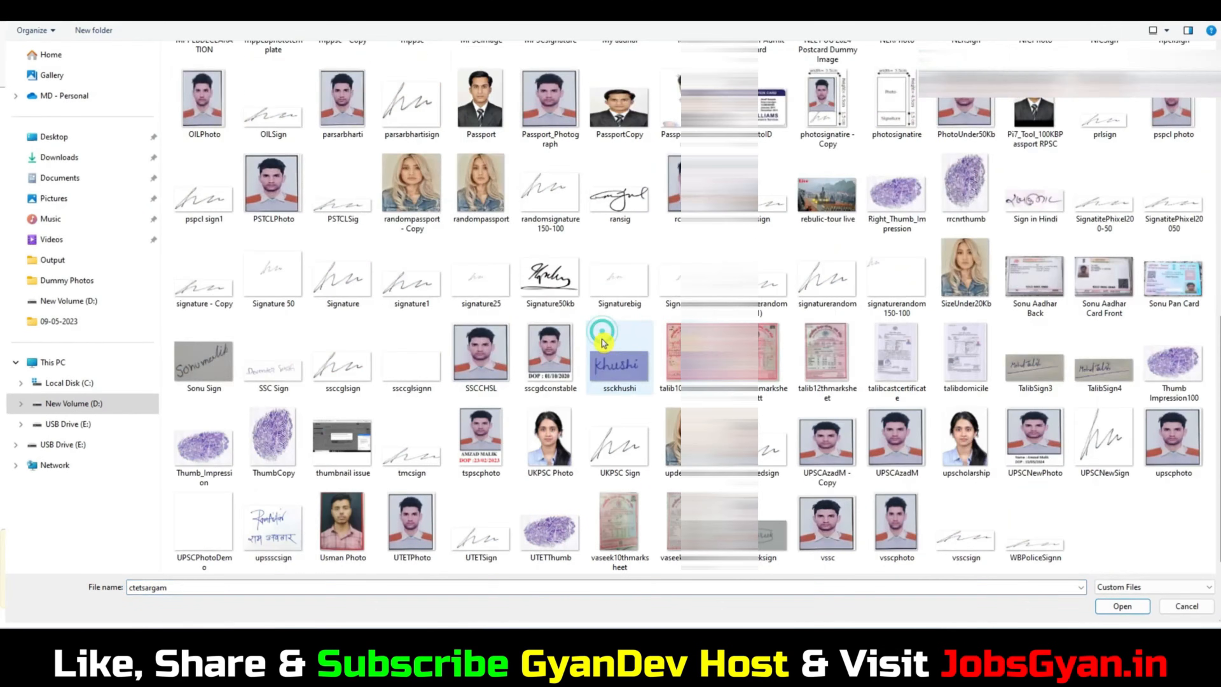
scroll(577, 349, up, 10)
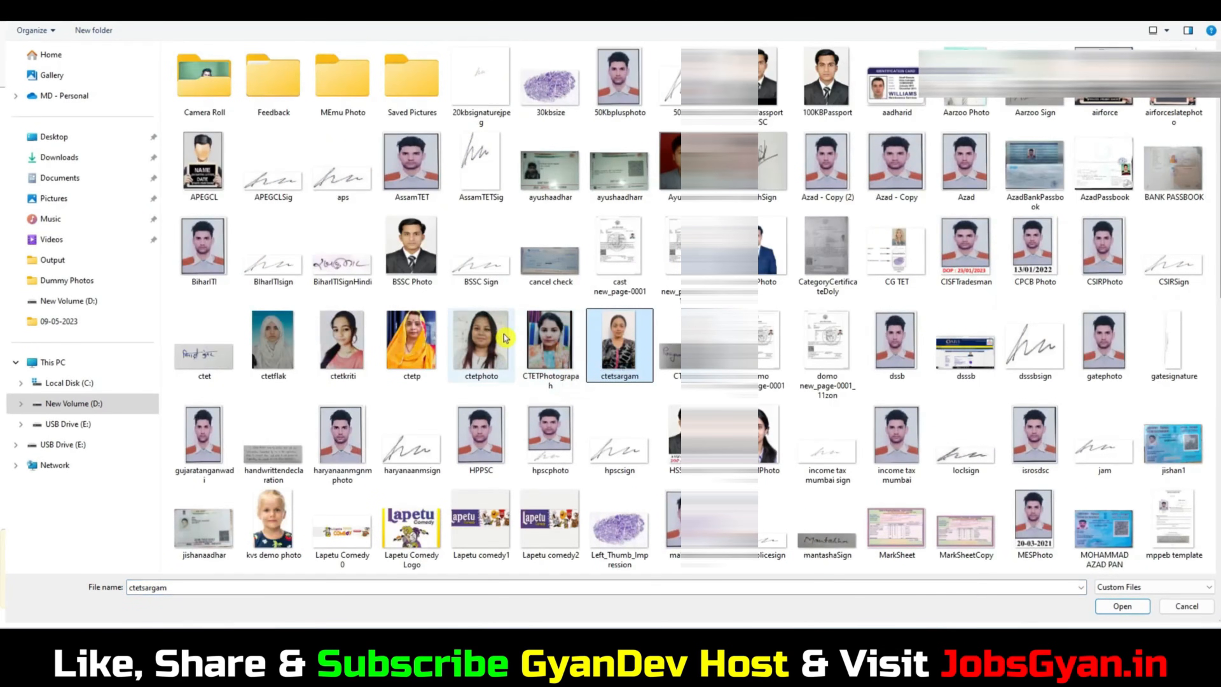
click(897, 527)
click(1123, 606)
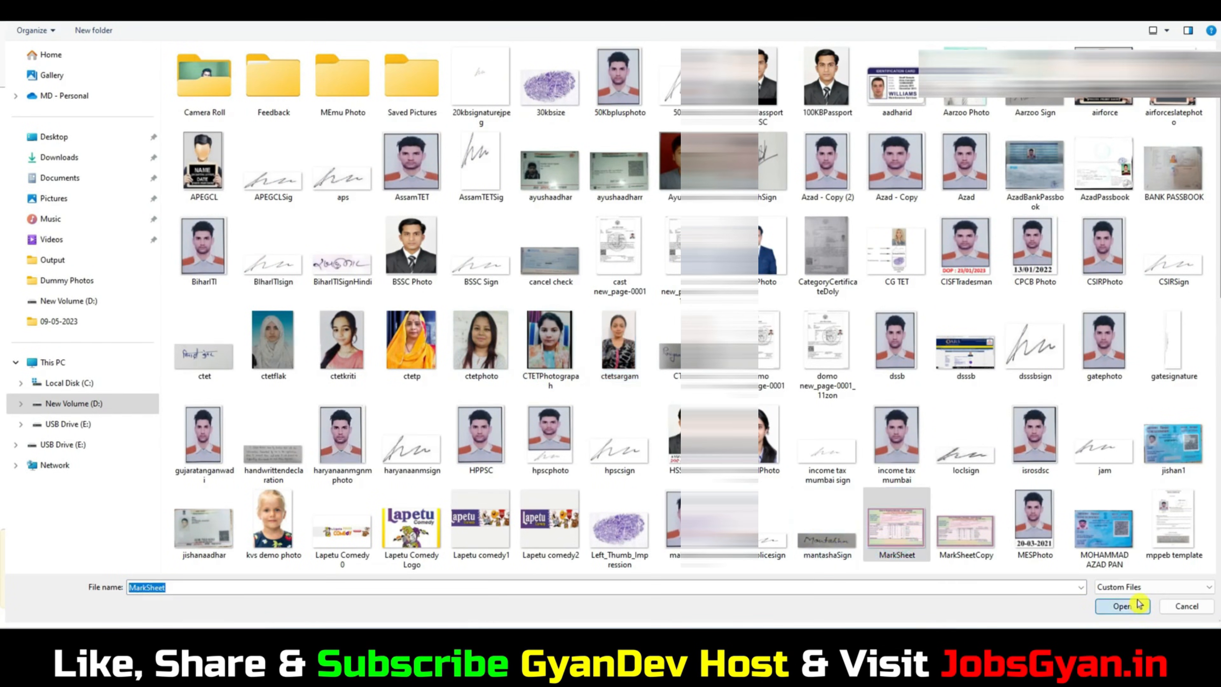
click(645, 442)
click(671, 91)
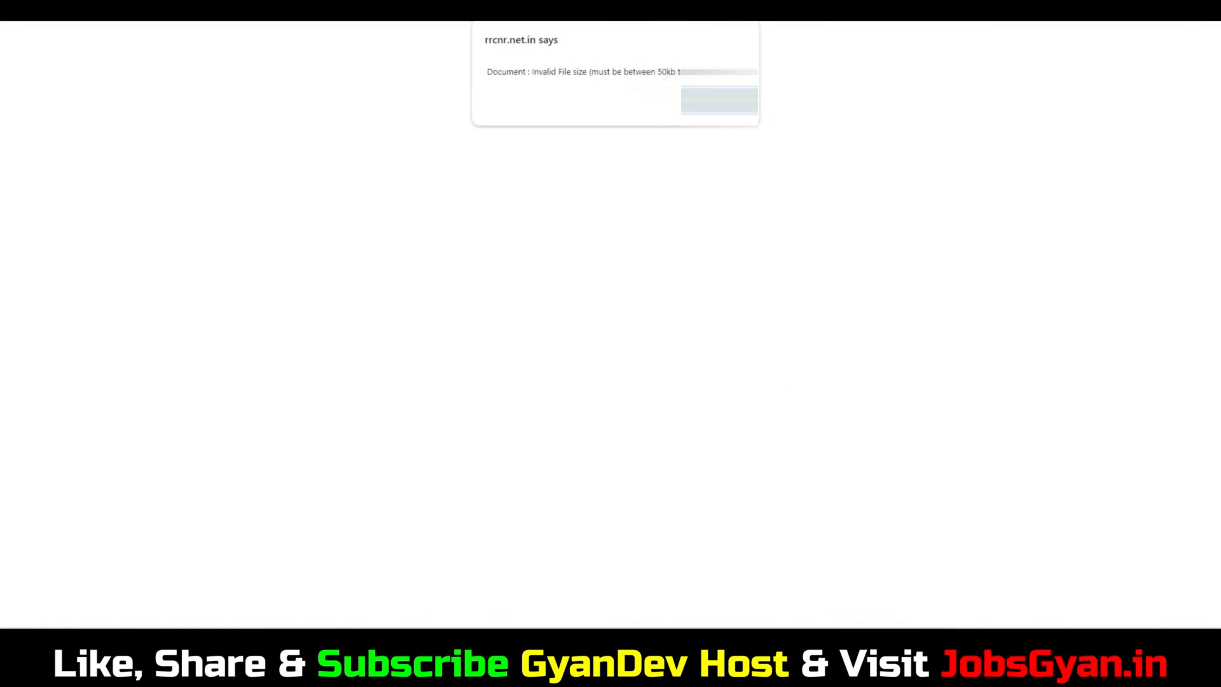
click(728, 104)
Step: Upload talib10thmarksheett.jpg as the Caste Certificate document, save it and look over the list of required documents
scroll(757, 346, down, 4)
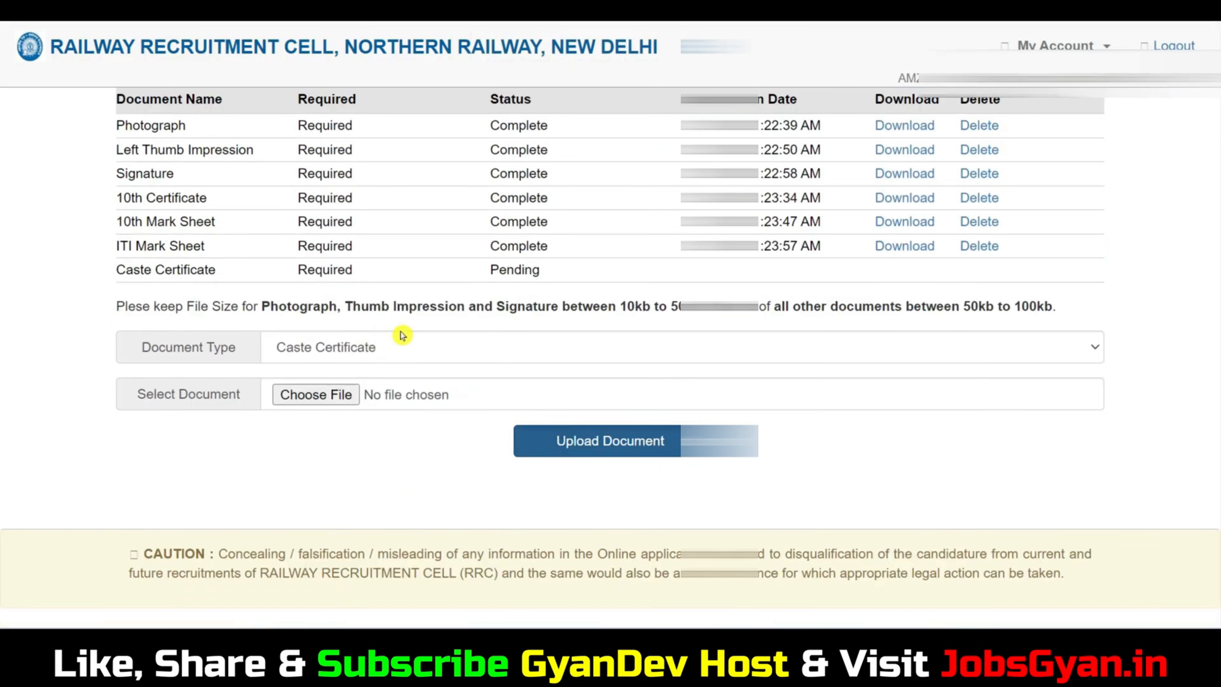
scroll(384, 337, up, 3)
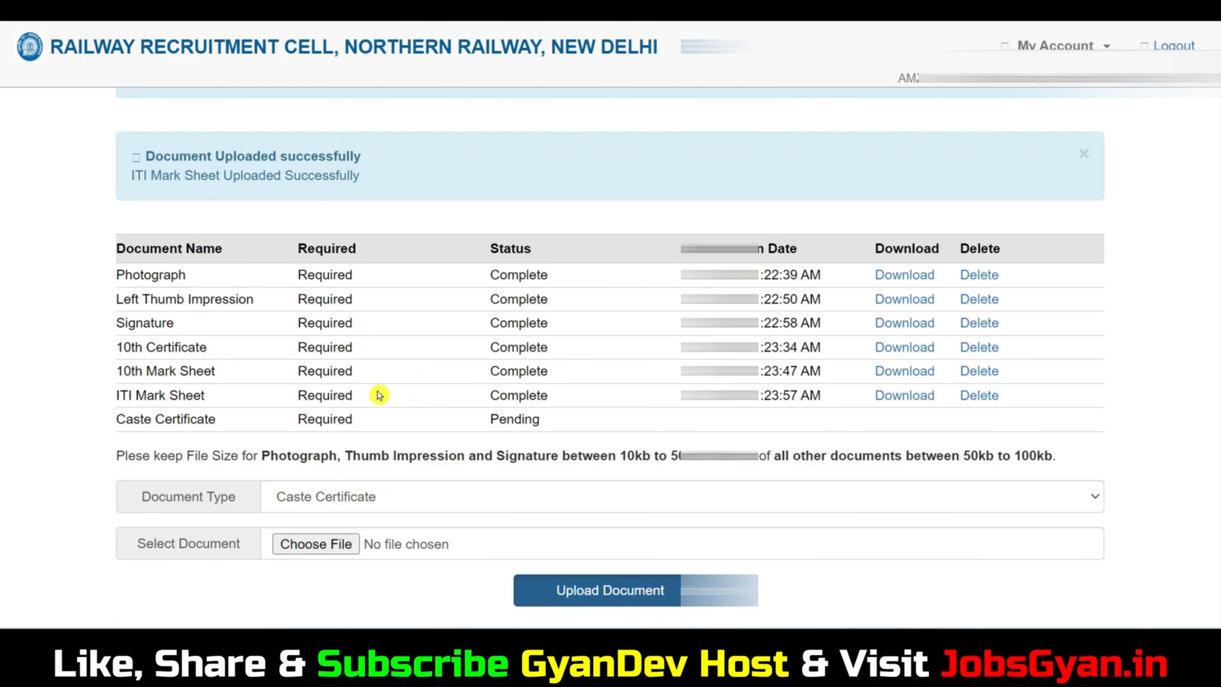
scroll(360, 433, down, 3)
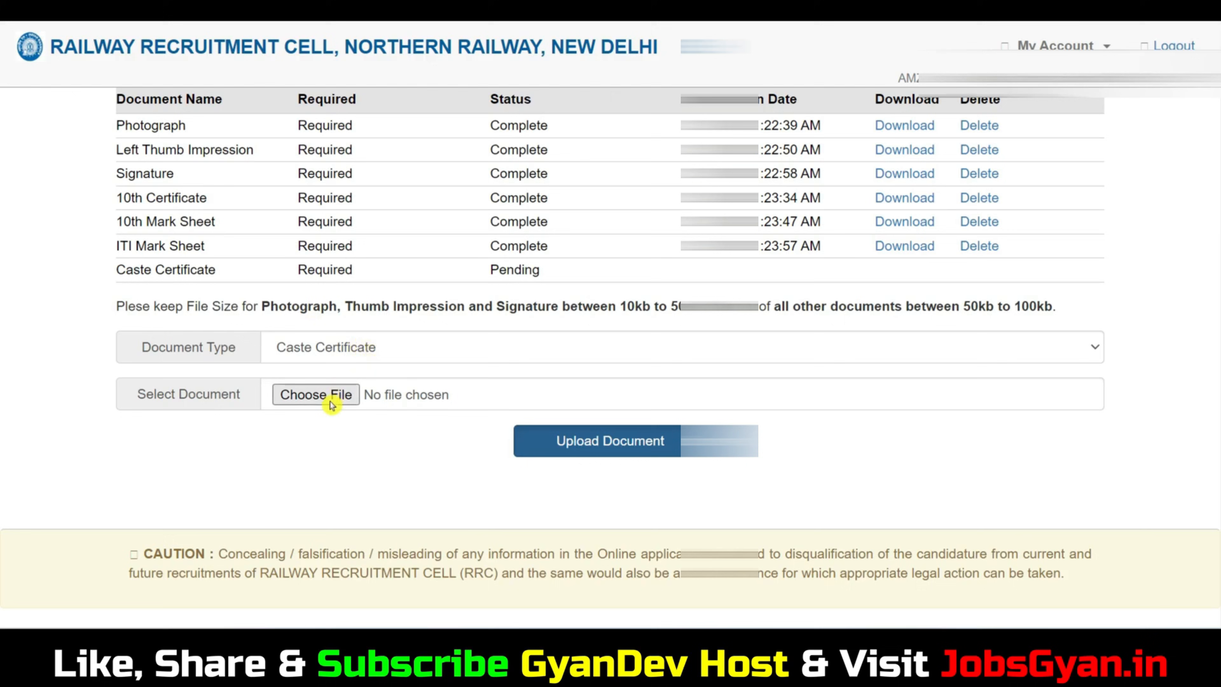
click(388, 396)
click(620, 418)
scroll(866, 481, down, 5)
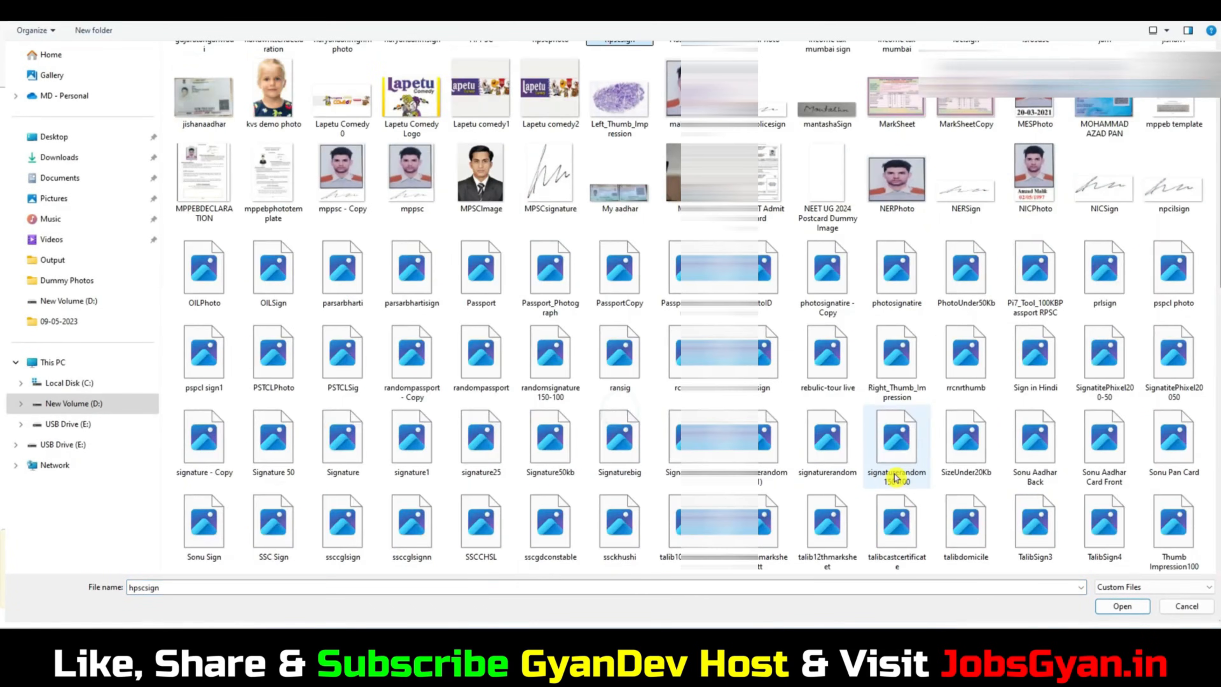
click(772, 519)
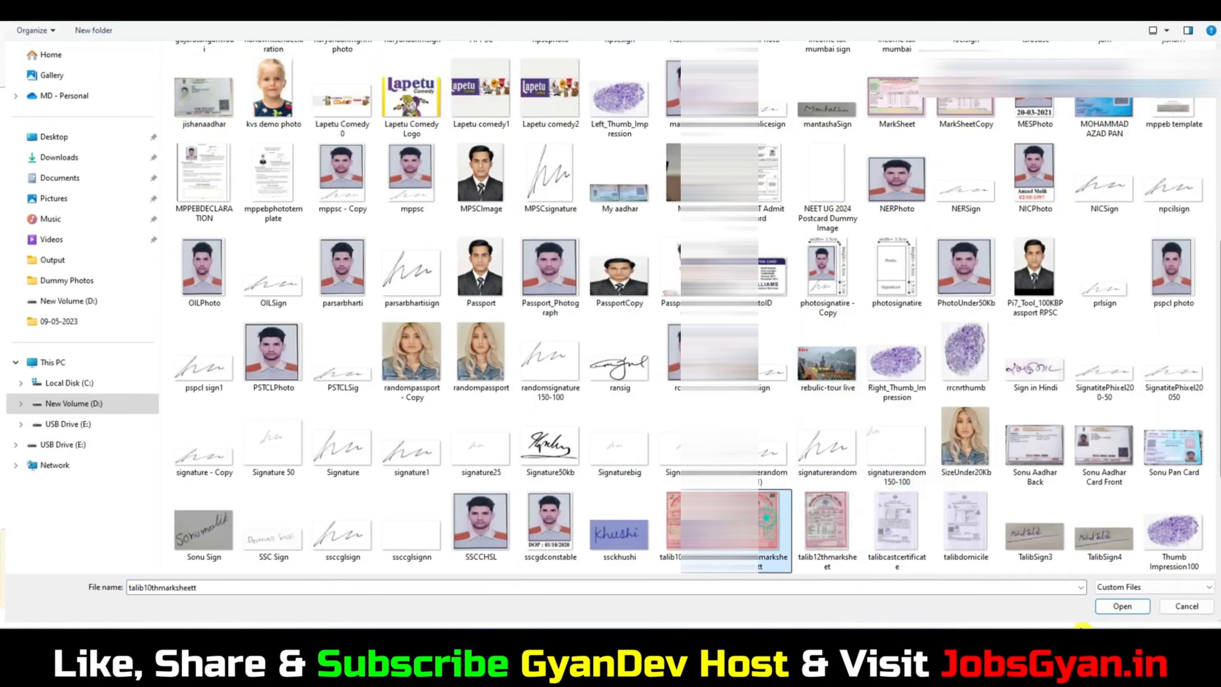
click(1123, 606)
click(592, 441)
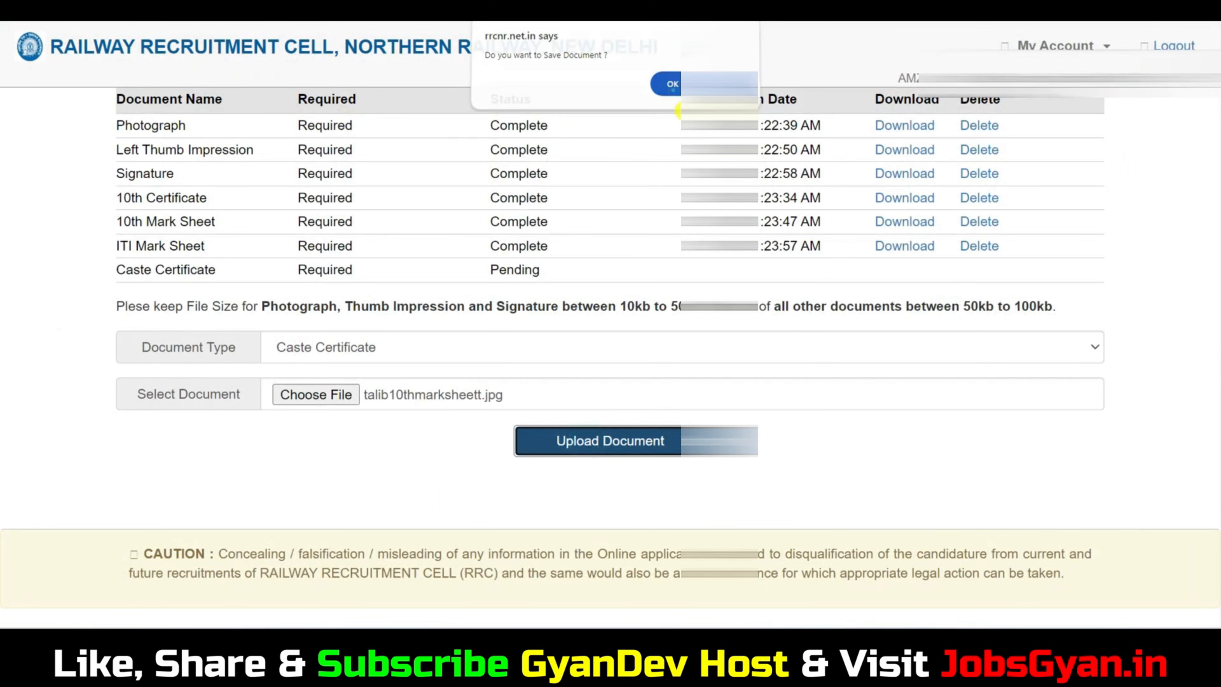
key(Return)
key(Return)
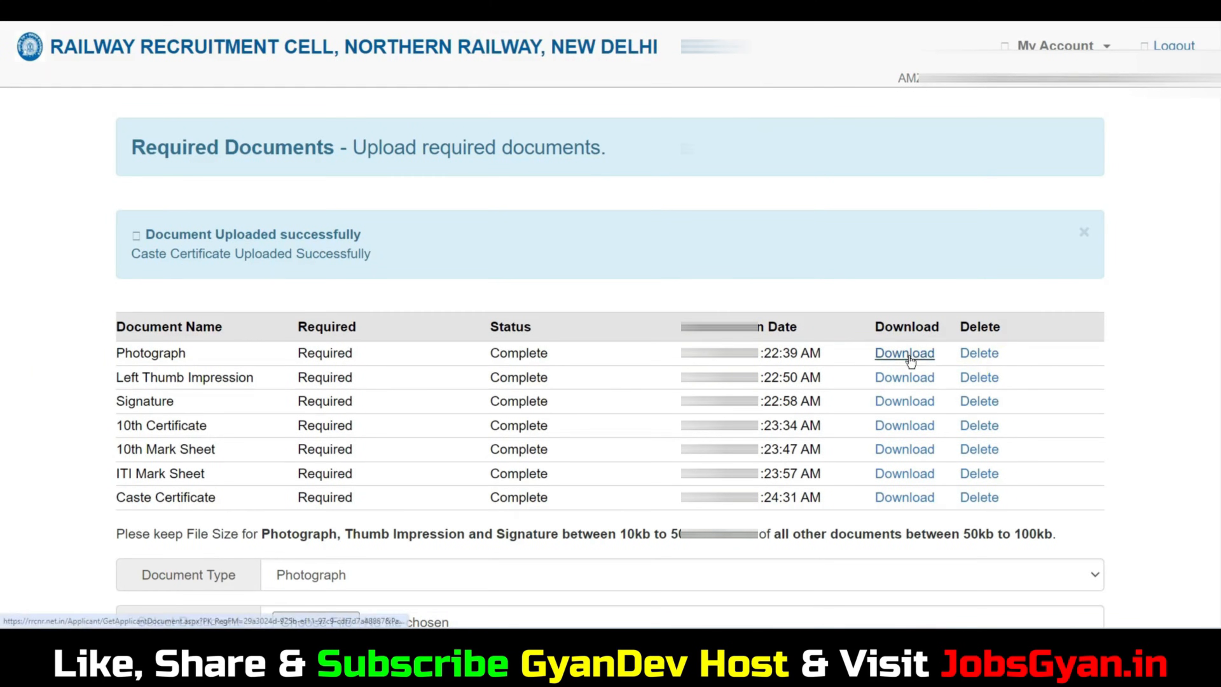
scroll(920, 342, down, 1)
scroll(920, 341, down, 3)
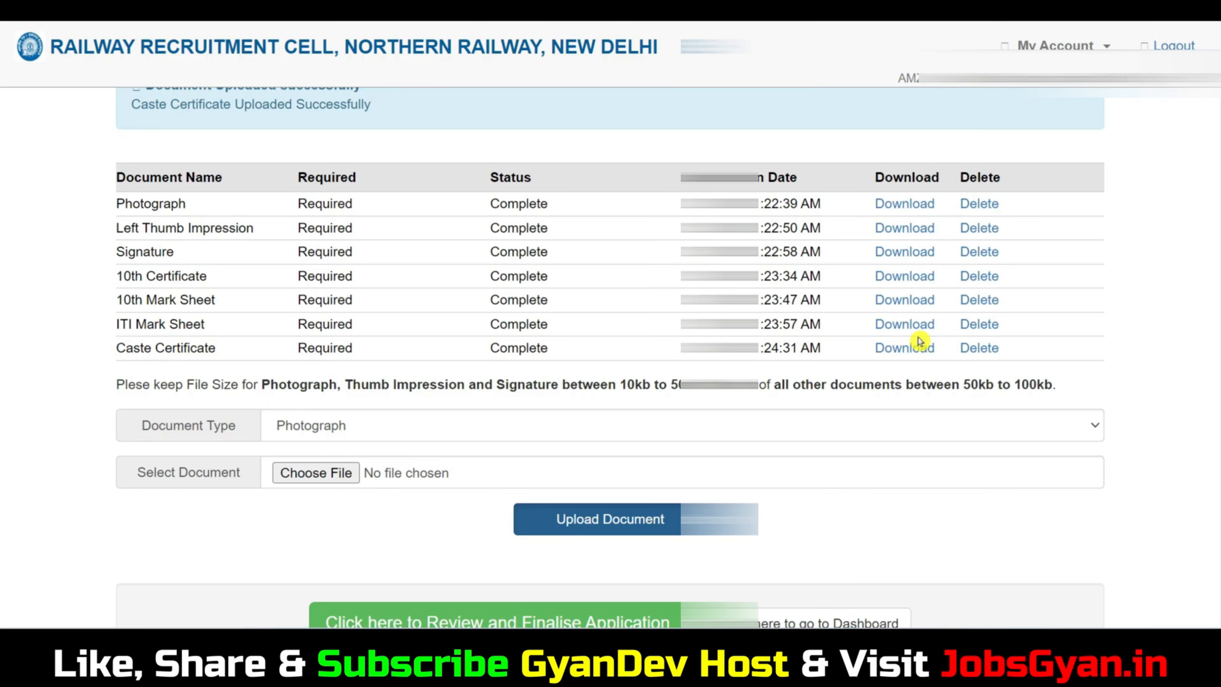
scroll(919, 339, down, 4)
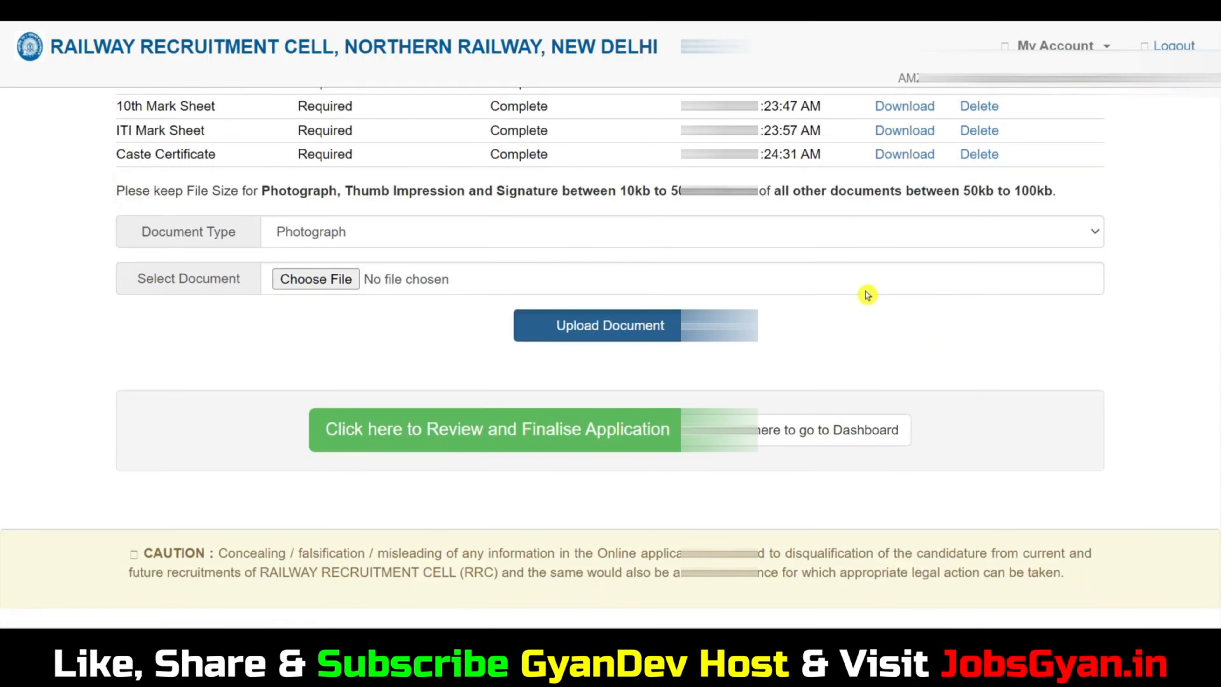